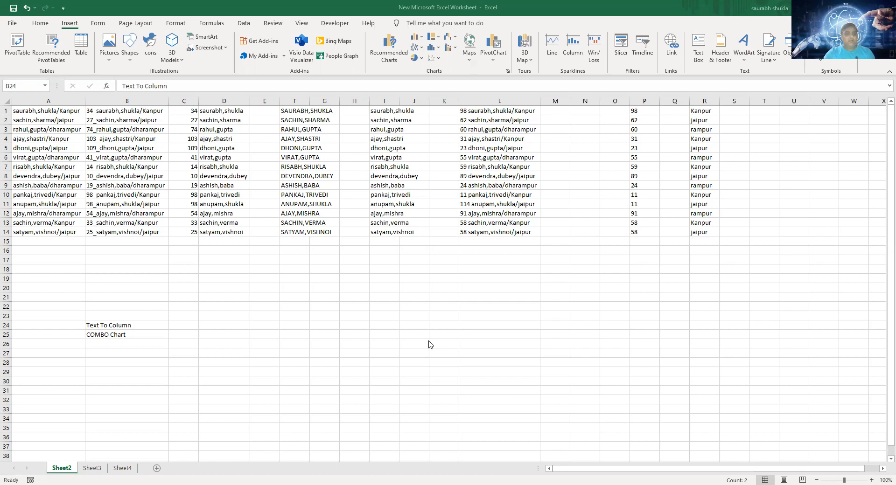
- Switch from Sheet2 to Sheet3, which holds the combined number, name and city entries
{"action": "left_click", "coordinate": [147, 132]}
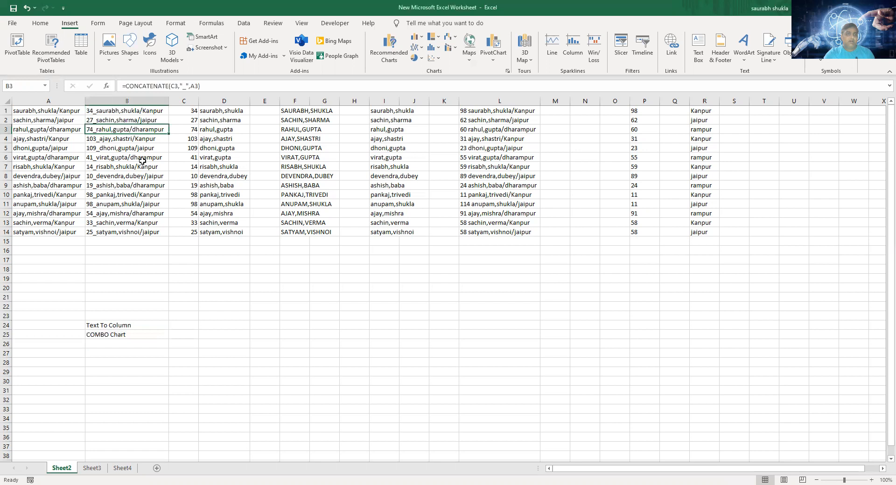
{"action": "left_click", "coordinate": [127, 140]}
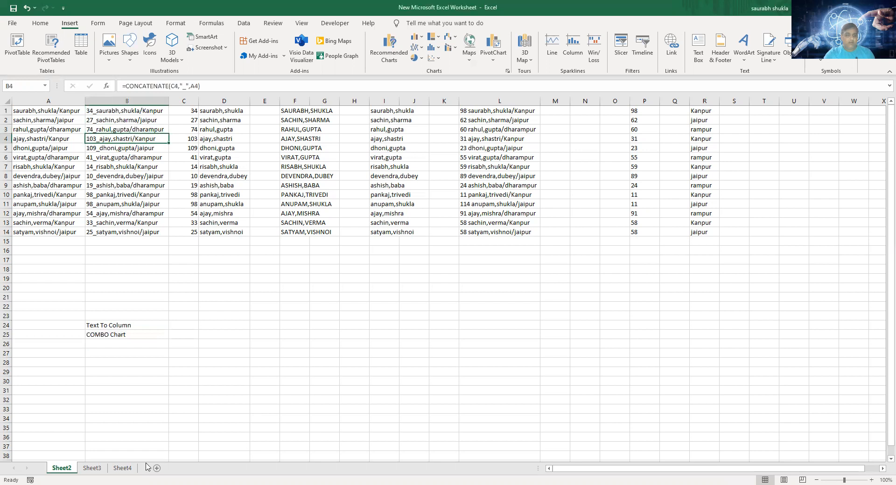
{"action": "left_click", "coordinate": [95, 472]}
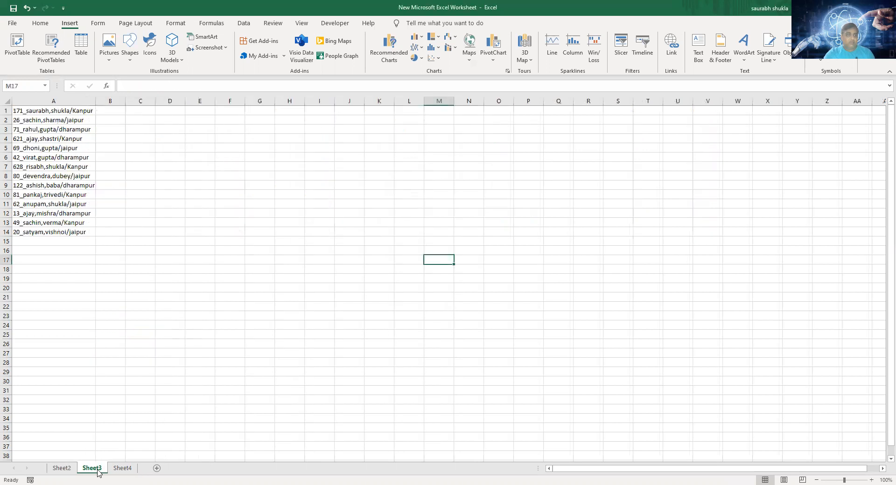
- Extract the first three characters of A1 into E1 with =LEFT(A1,3) and fill the formula down to E14
{"action": "left_click", "coordinate": [210, 118]}
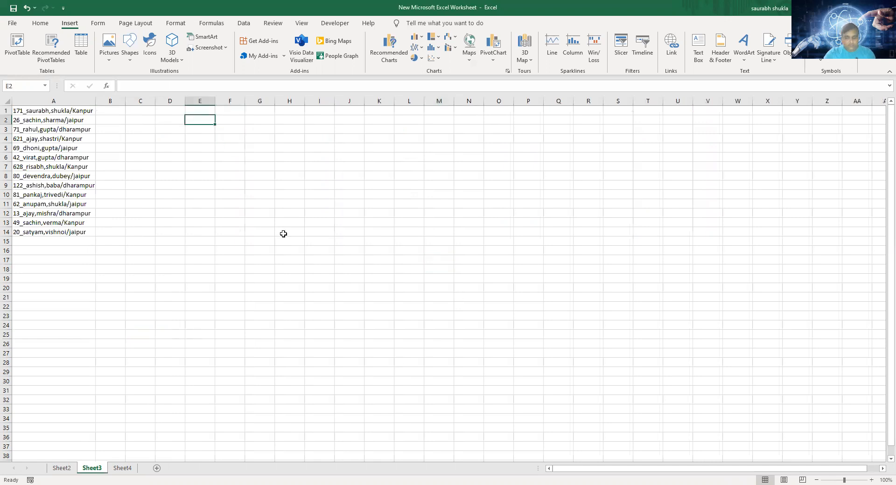
{"action": "left_click", "coordinate": [210, 110]}
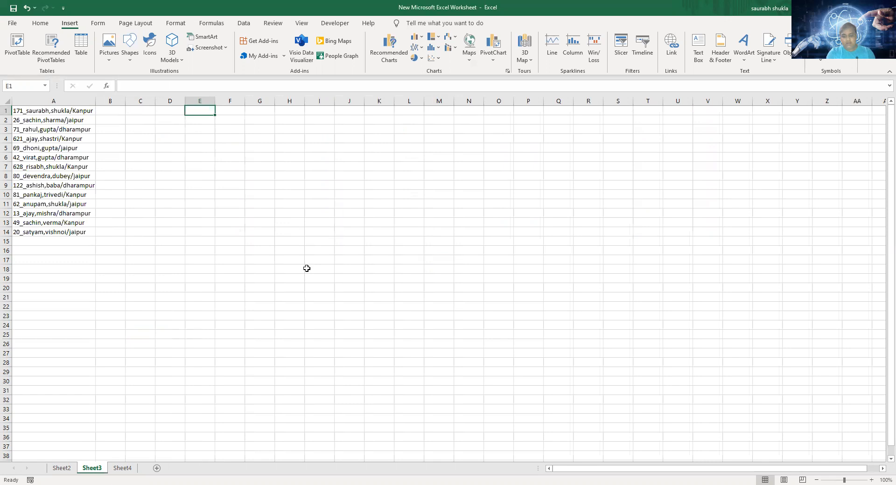
{"action": "type", "text": "="}
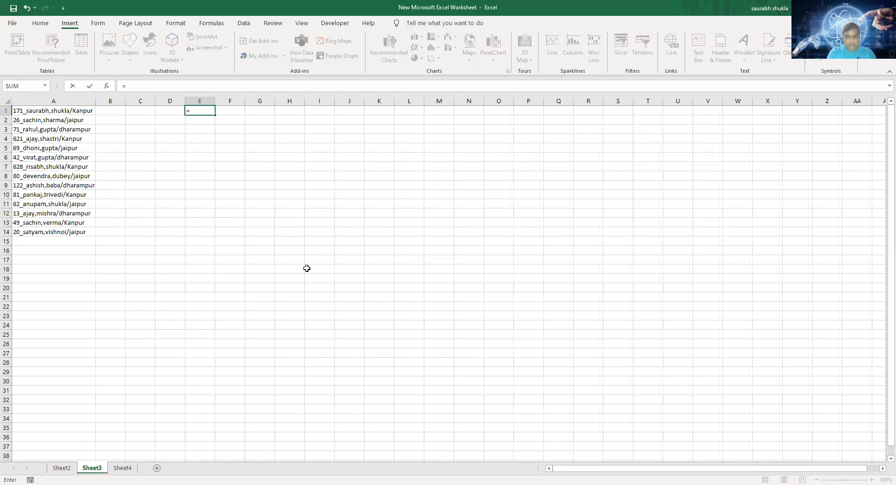
{"action": "type", "text": "left"}
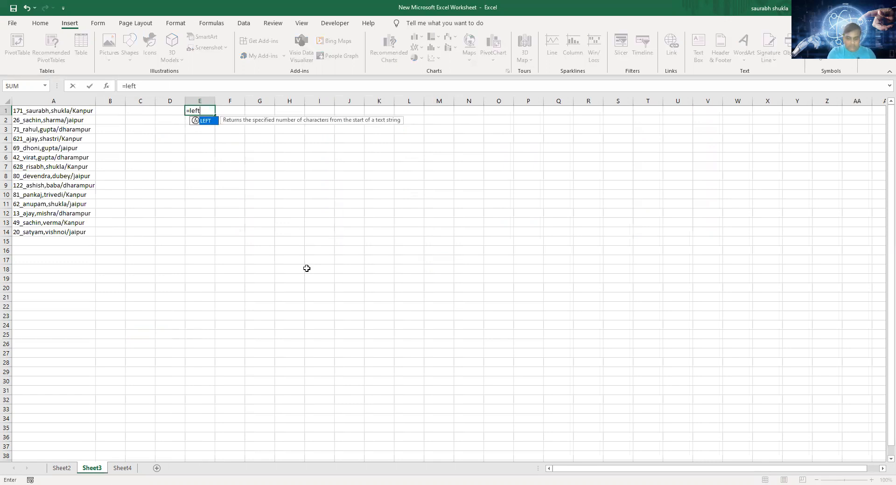
{"action": "type", "text": "("}
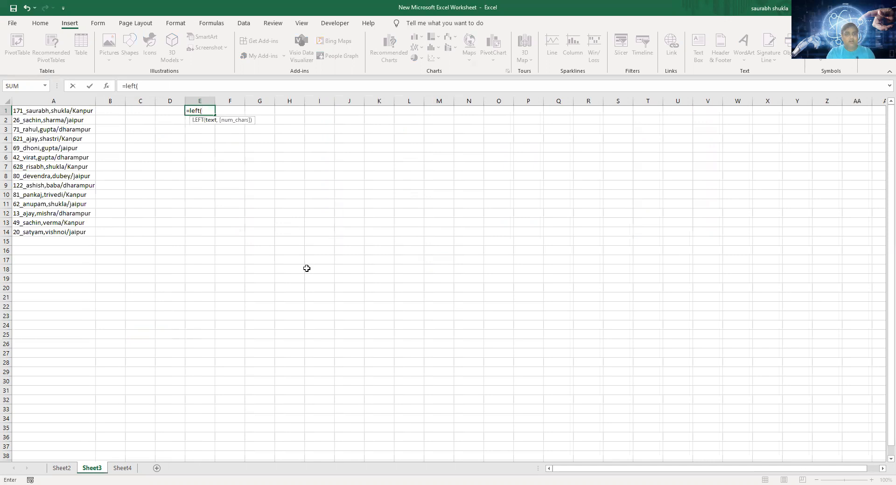
{"action": "key", "text": "Left"}
{"action": "key", "text": "Left"}
{"action": "key", "text": "Left"}
{"action": "key", "text": "Left"}
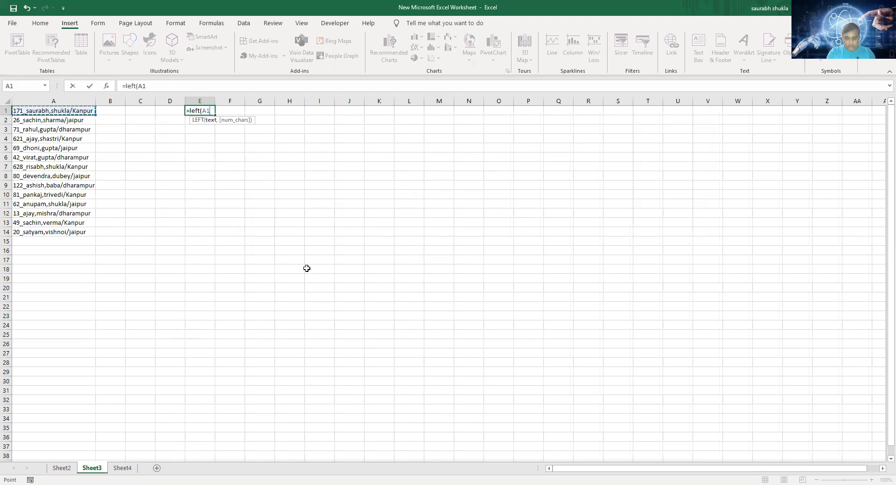
{"action": "type", "text": ","}
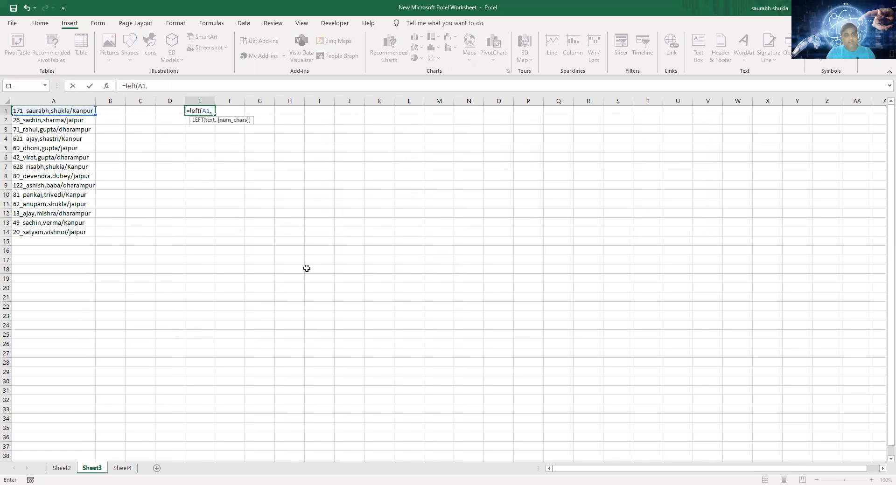
{"action": "type", "text": "3)"}
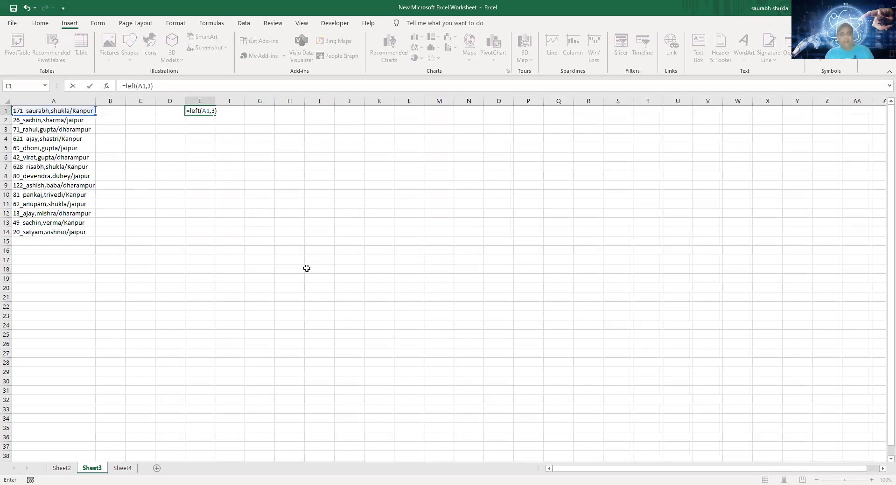
{"action": "key", "text": "Return"}
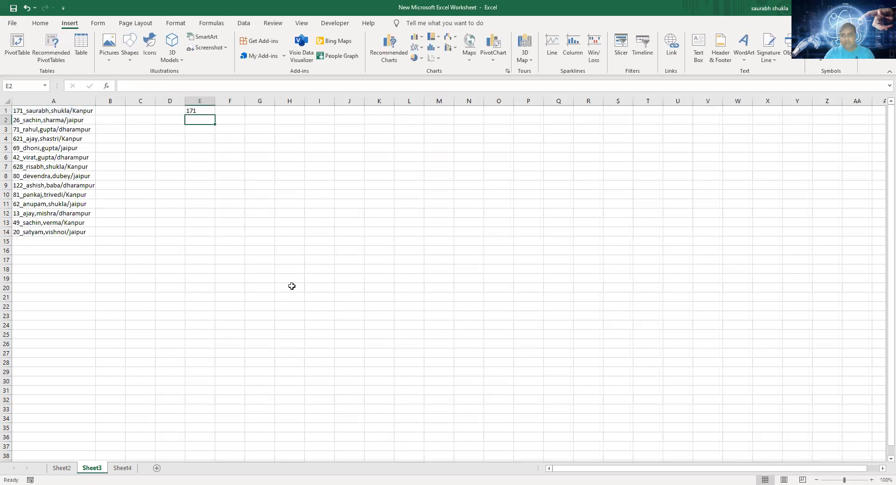
{"action": "left_click", "coordinate": [205, 111]}
{"action": "left_click_drag", "start_coordinate": [214, 115], "coordinate": [214, 235]}
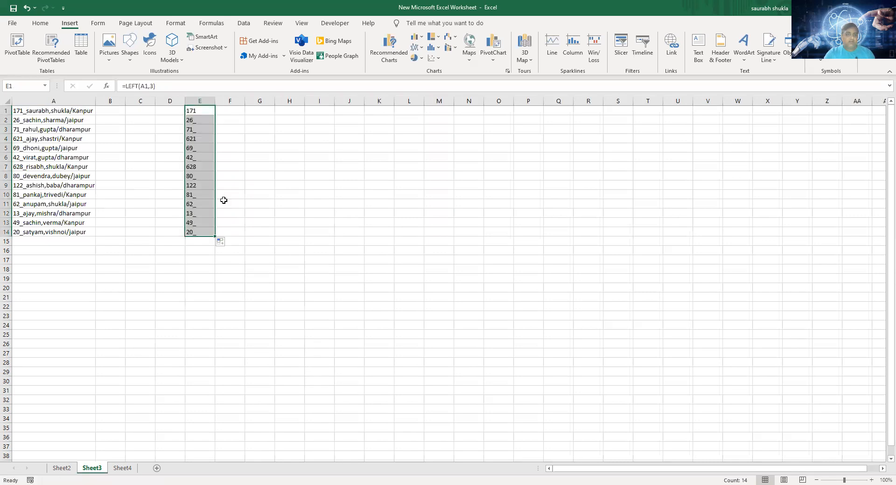
- Examine the extracted values in column E for leftover separators where the leading number is shorter than three digits
{"action": "left_click", "coordinate": [206, 184]}
{"action": "left_click", "coordinate": [206, 196]}
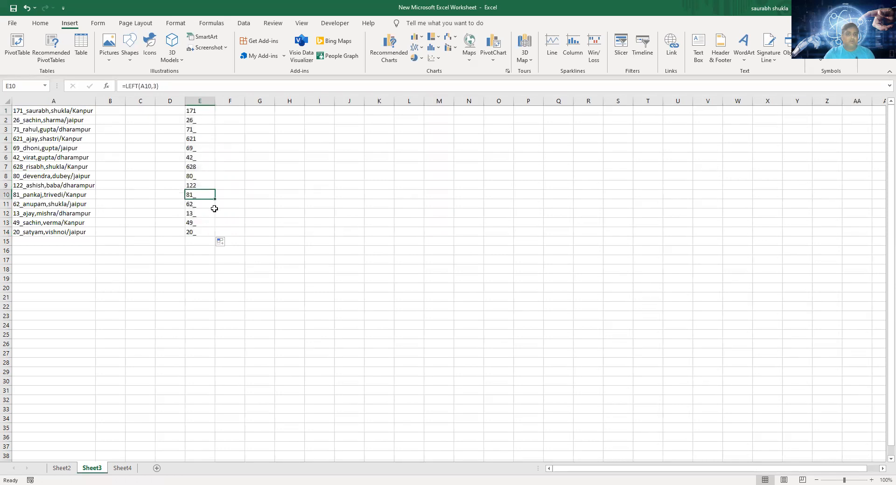
{"action": "left_click", "coordinate": [204, 208]}
{"action": "left_click", "coordinate": [206, 215]}
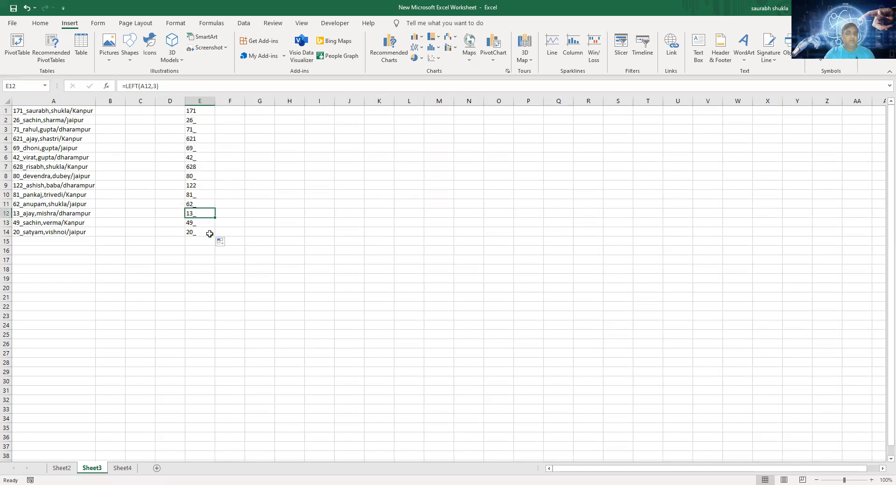
{"action": "left_click", "coordinate": [205, 232]}
{"action": "left_click", "coordinate": [199, 114]}
{"action": "left_click", "coordinate": [199, 120]}
{"action": "left_click", "coordinate": [199, 130]}
{"action": "left_click", "coordinate": [201, 145]}
- Enter =RIGHT(A1,6) in G1 to extract the last six characters of the first entry
{"action": "left_click", "coordinate": [256, 108]}
{"action": "type", "text": "="}
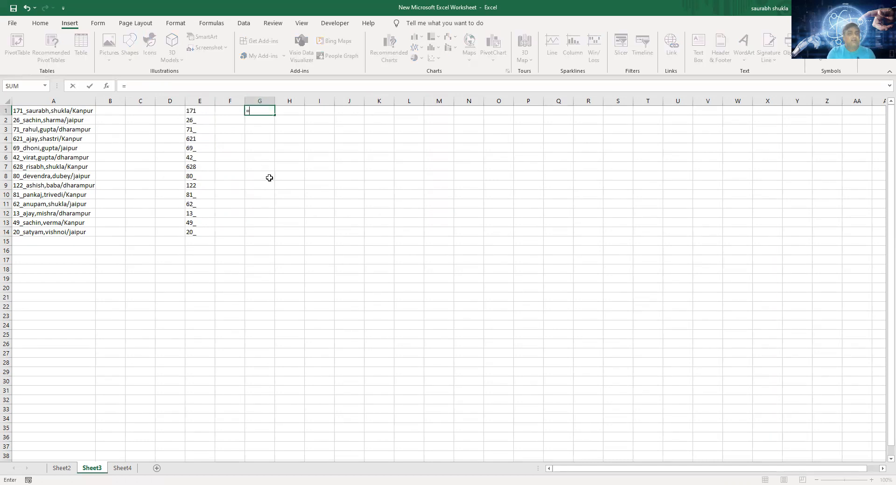
{"action": "type", "text": "right"}
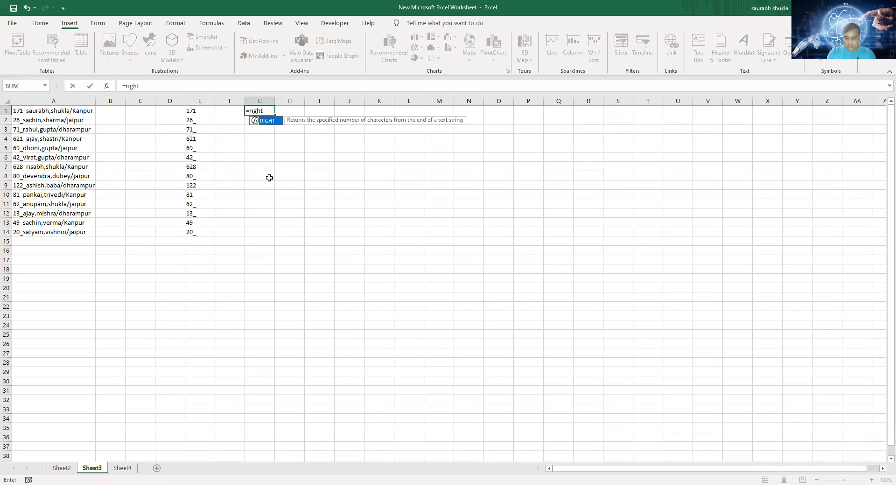
{"action": "type", "text": "("}
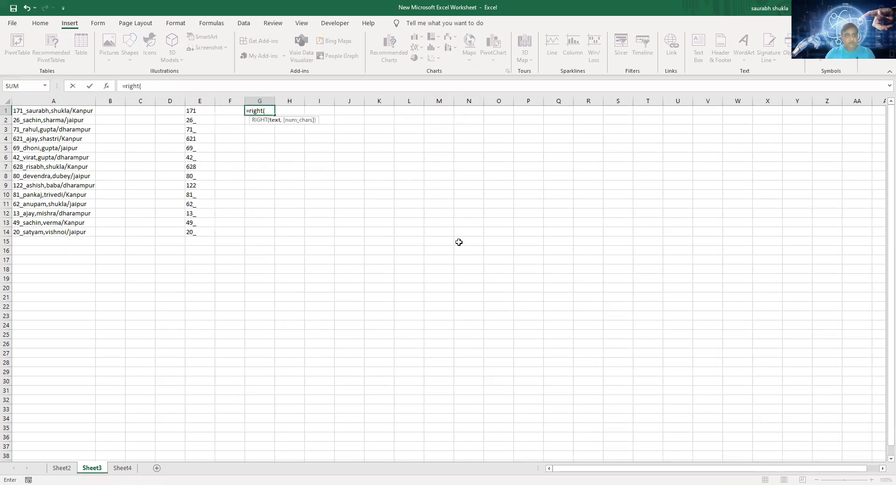
{"action": "left_click", "coordinate": [87, 110]}
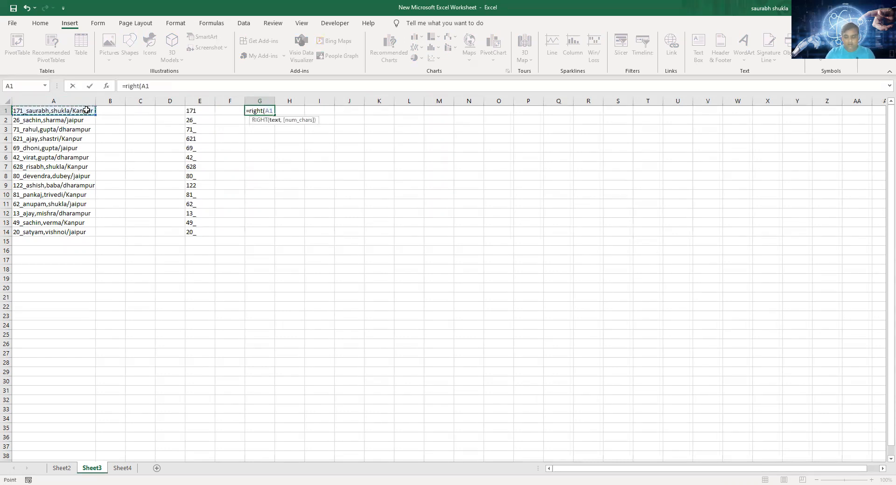
{"action": "type", "text": ","}
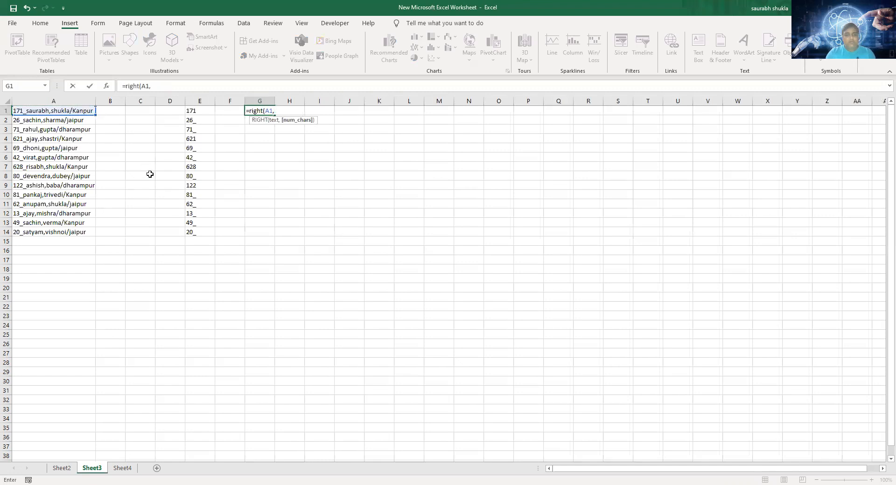
{"action": "type", "text": "6)"}
{"action": "key", "text": "Return"}
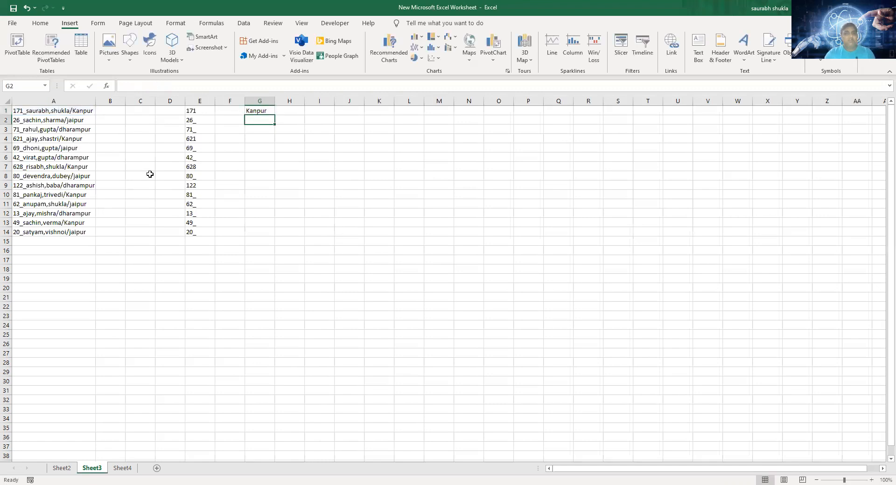
- Fill the RIGHT formula from G1 down to G14 and compare the extracted city names with the entries in column A
{"action": "left_click", "coordinate": [266, 112]}
{"action": "key", "text": "ctrl+space"}
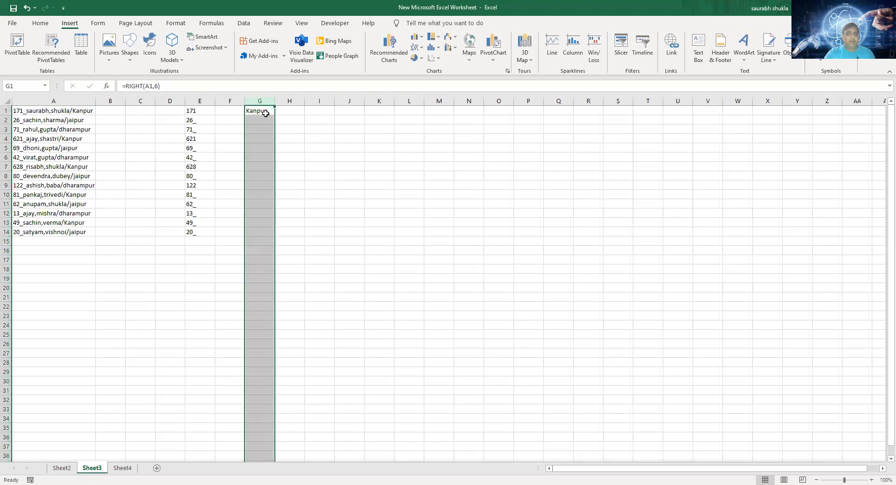
{"action": "left_click", "coordinate": [265, 113]}
{"action": "left_click_drag", "start_coordinate": [275, 115], "coordinate": [275, 237]}
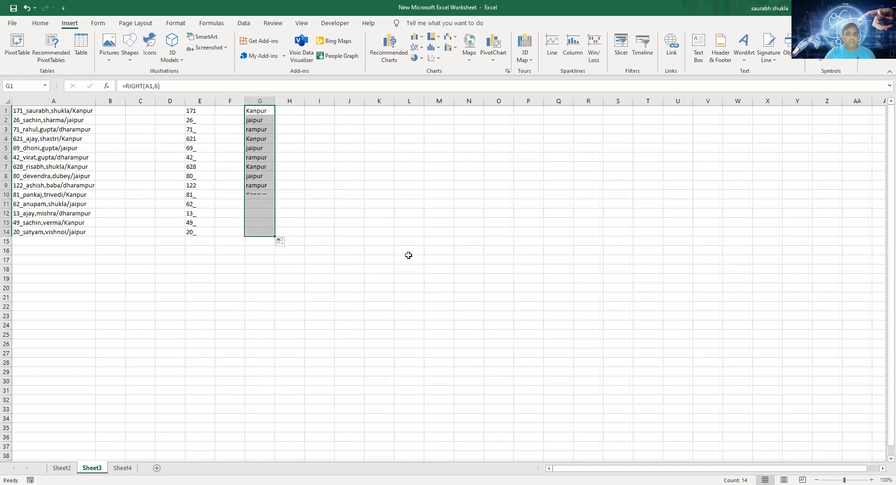
{"action": "left_click", "coordinate": [75, 157]}
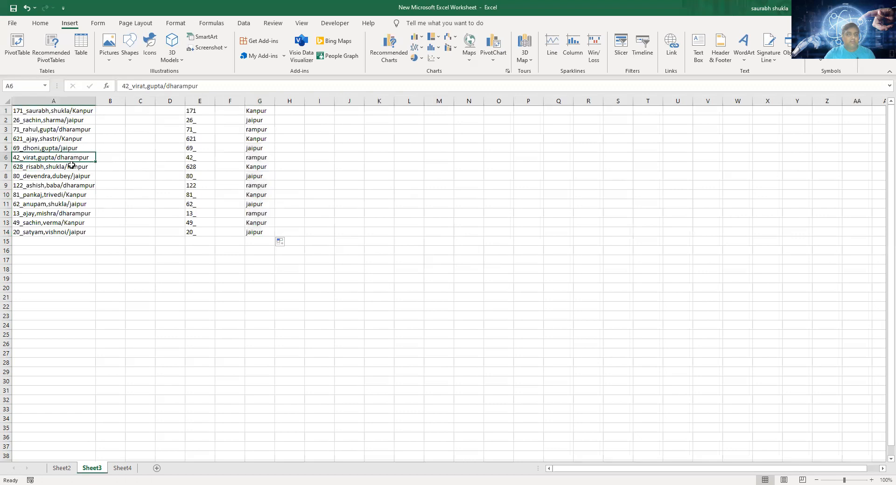
{"action": "left_click", "coordinate": [267, 159]}
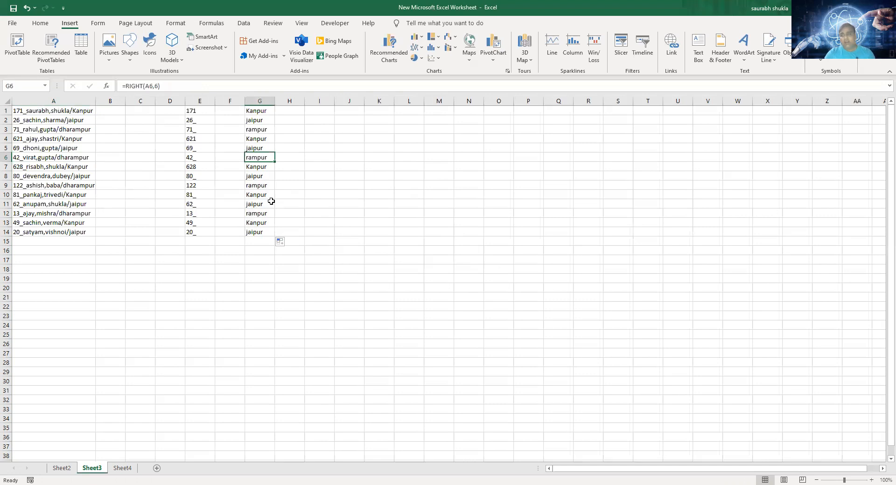
{"action": "left_click", "coordinate": [198, 109]}
{"action": "left_click", "coordinate": [259, 110]}
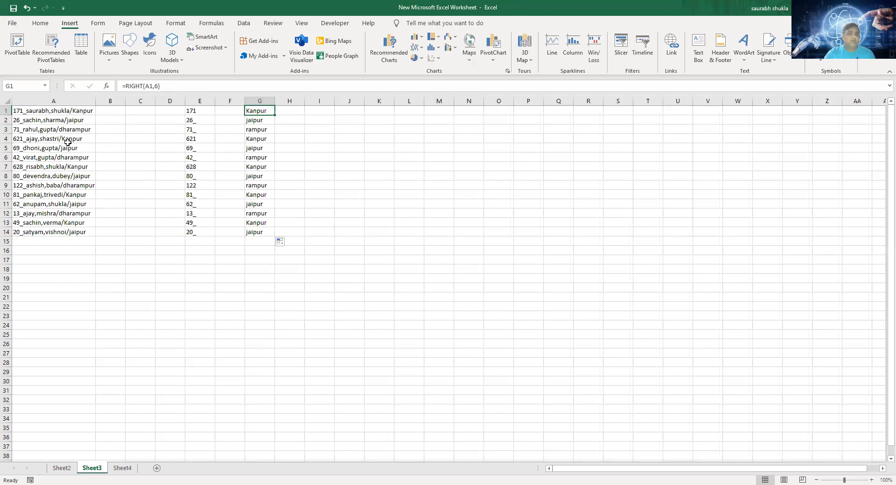
{"action": "left_click", "coordinate": [263, 128]}
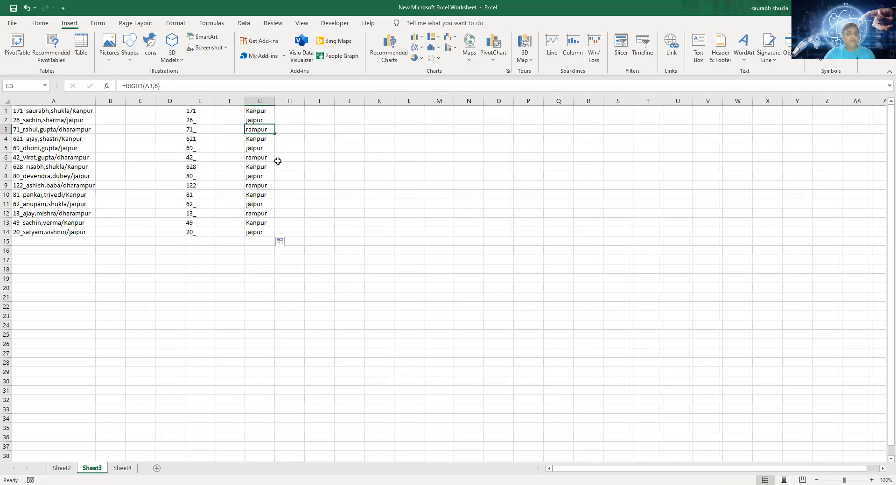
- Clear the contents of columns E through G to remove the LEFT and RIGHT formulas
{"action": "left_click", "coordinate": [206, 101]}
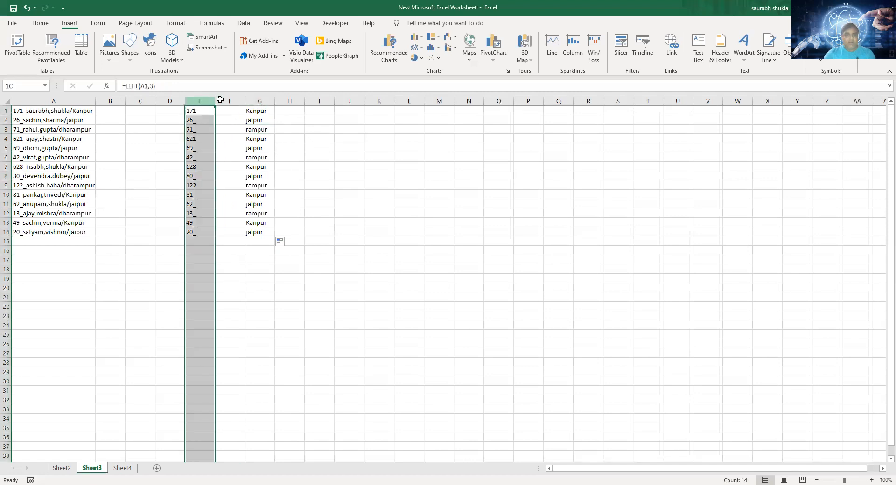
{"action": "key", "text": "shift+Right"}
{"action": "key", "text": "shift+Right"}
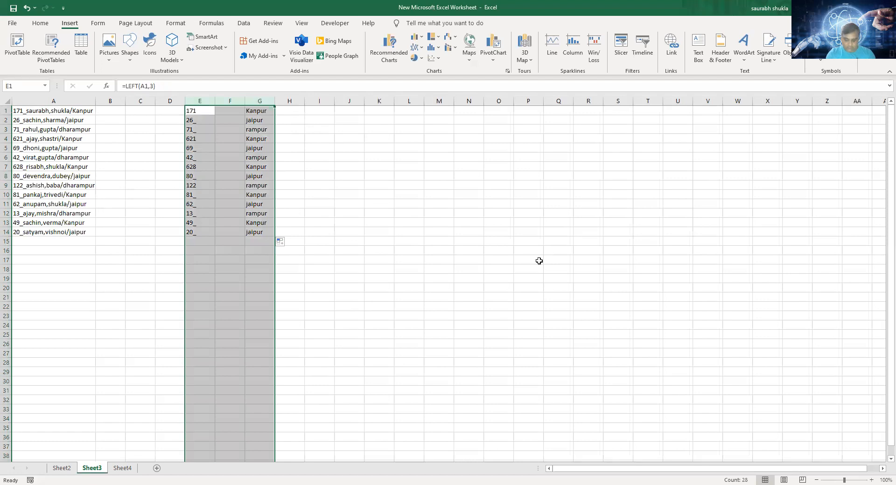
{"action": "key", "text": "Delete"}
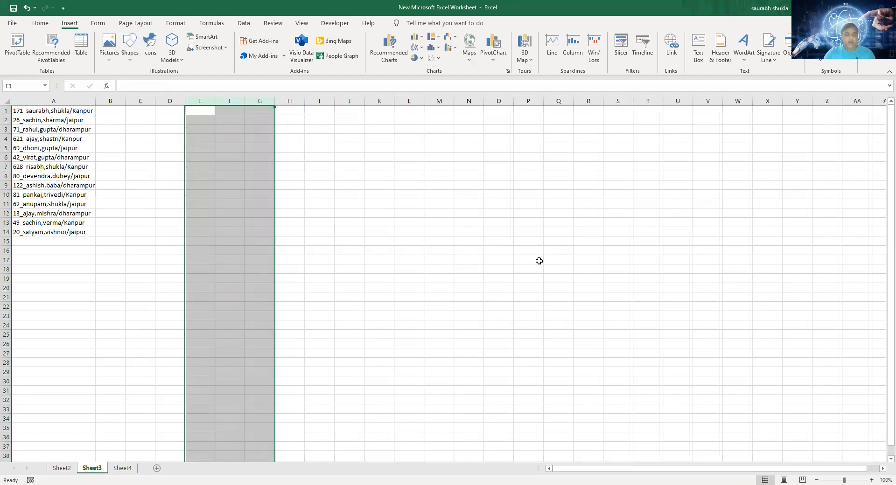
{"action": "left_click", "coordinate": [28, 111]}
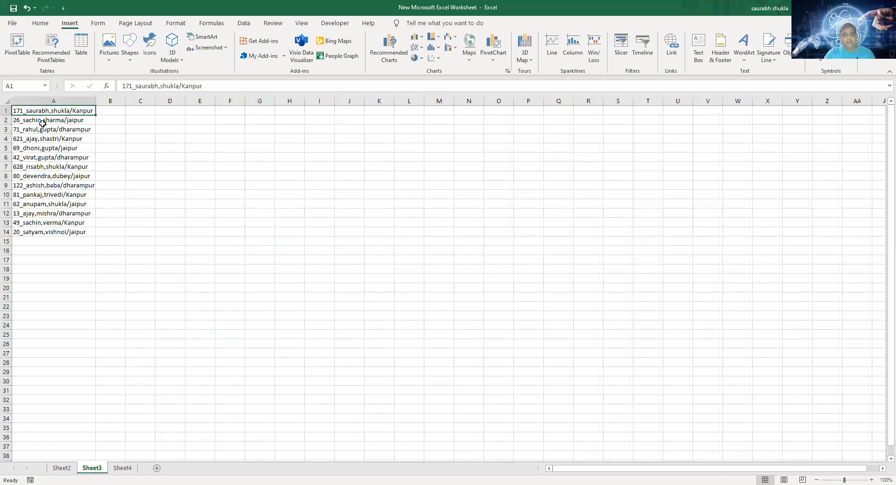
{"action": "left_click", "coordinate": [58, 120]}
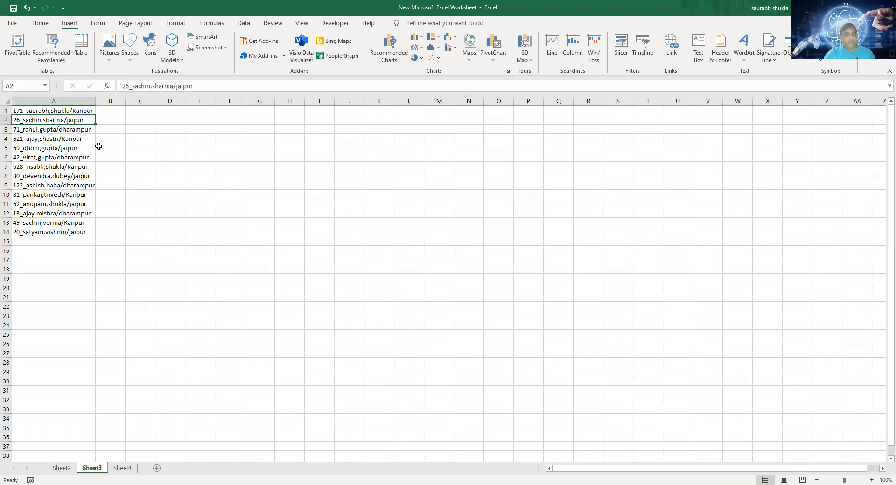
{"action": "left_click", "coordinate": [22, 110]}
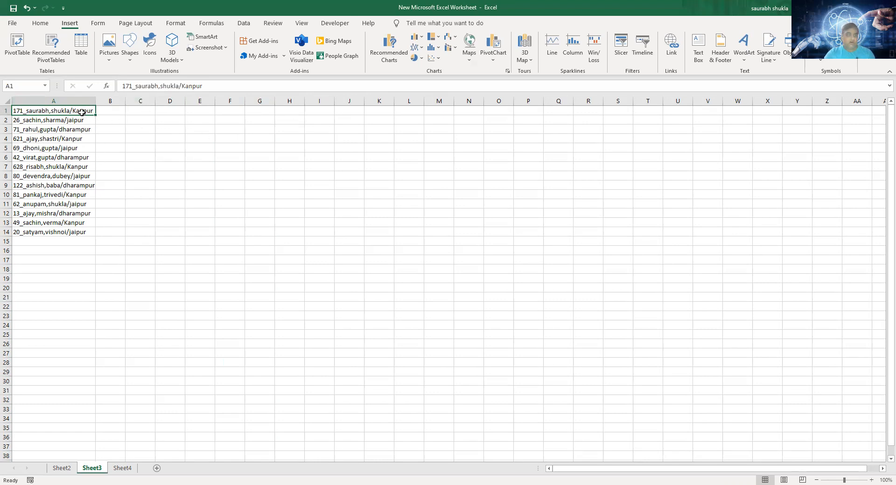
{"action": "left_click_drag", "start_coordinate": [71, 196], "coordinate": [70, 265]}
- Split column A at the underscore with delimited Text to Columns, replacing the custom delimiter with _ and keeping destination $A$1
{"action": "left_click", "coordinate": [66, 100]}
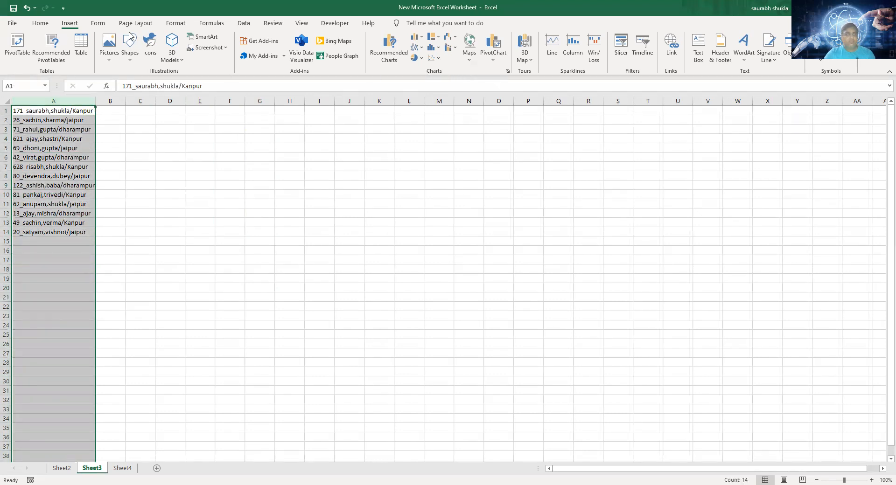
{"action": "left_click", "coordinate": [244, 24]}
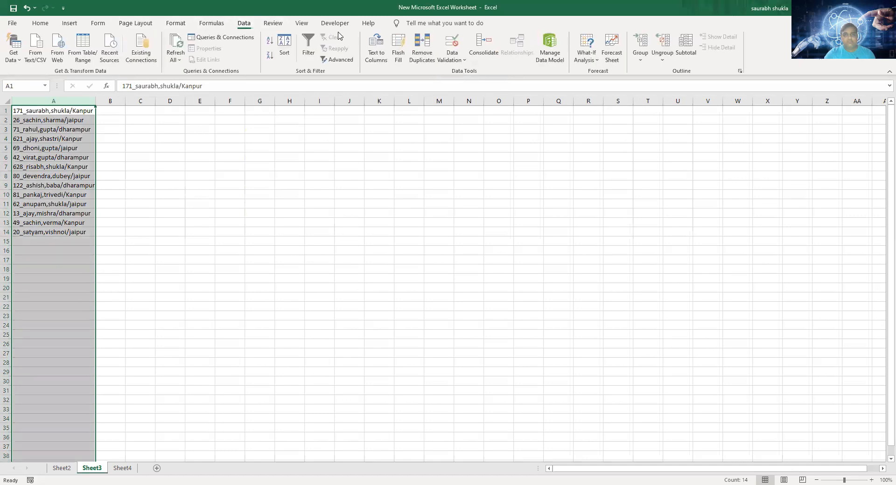
{"action": "left_click", "coordinate": [378, 62]}
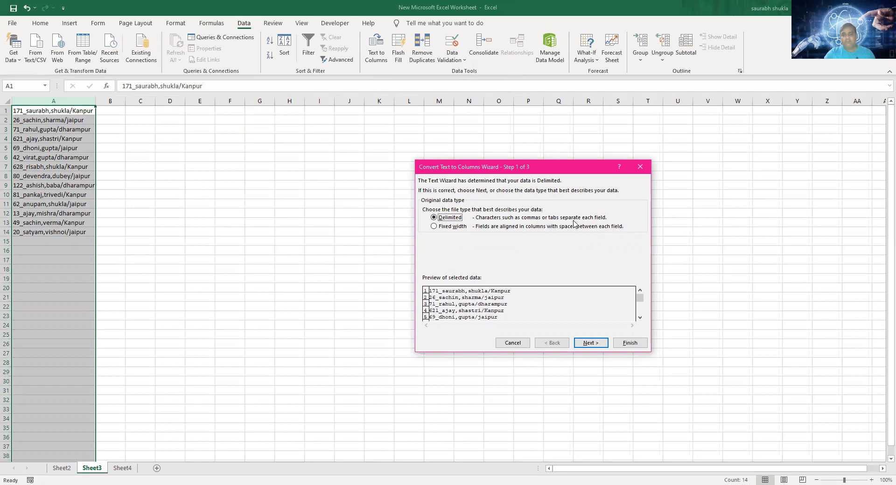
{"action": "left_click", "coordinate": [596, 345]}
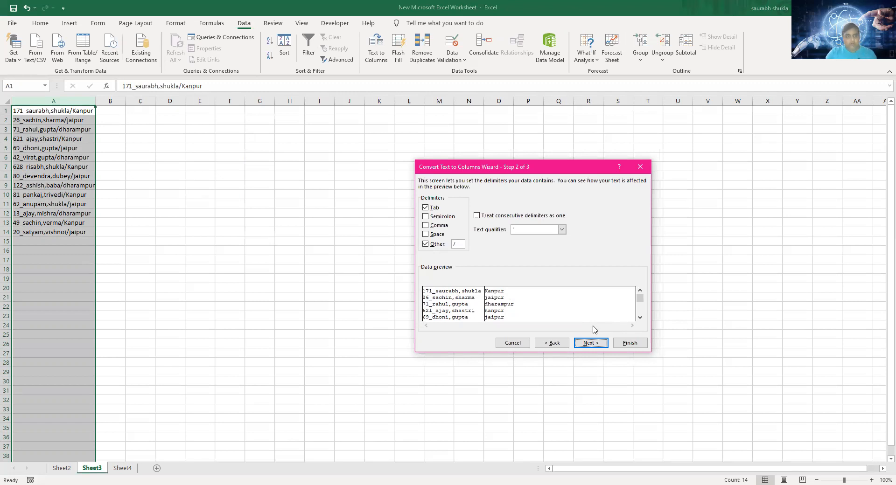
{"action": "left_click", "coordinate": [455, 244]}
{"action": "key", "text": "BackSpace"}
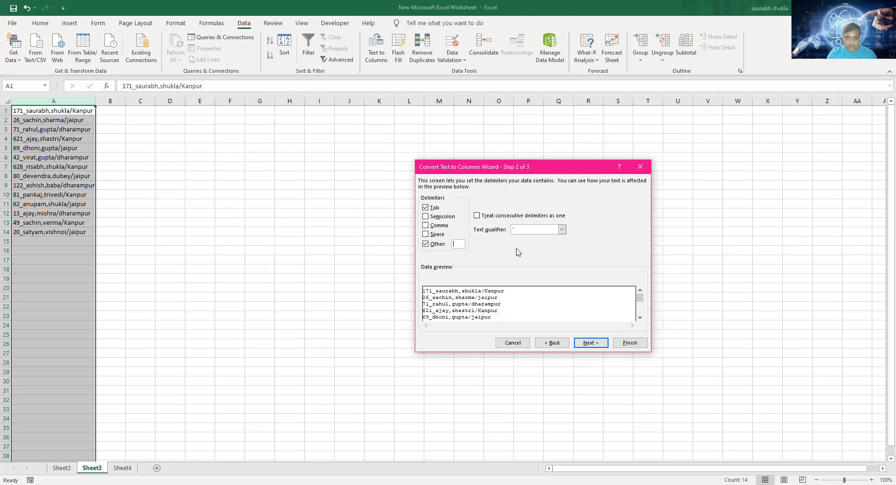
{"action": "type", "text": "_"}
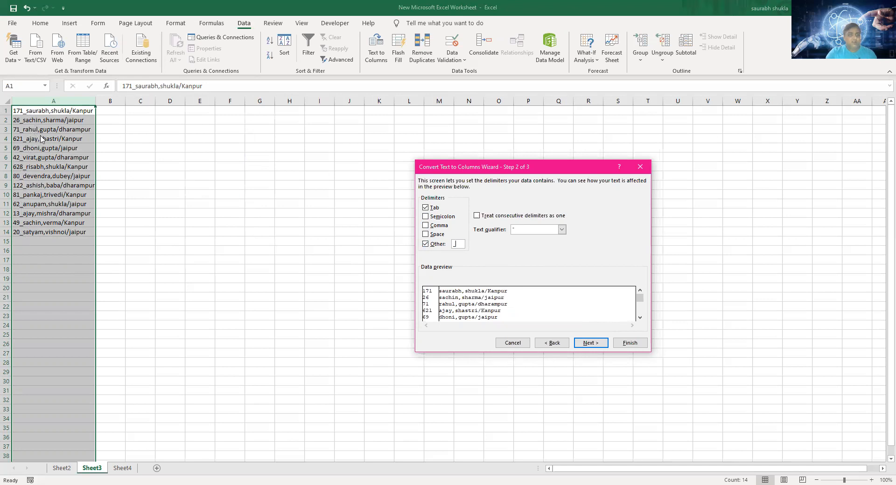
{"action": "left_click", "coordinate": [591, 344]}
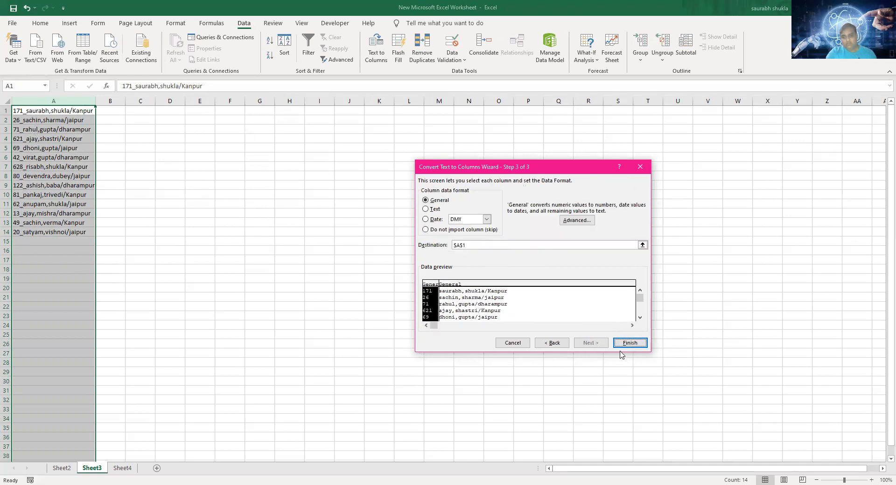
{"action": "left_click", "coordinate": [629, 343]}
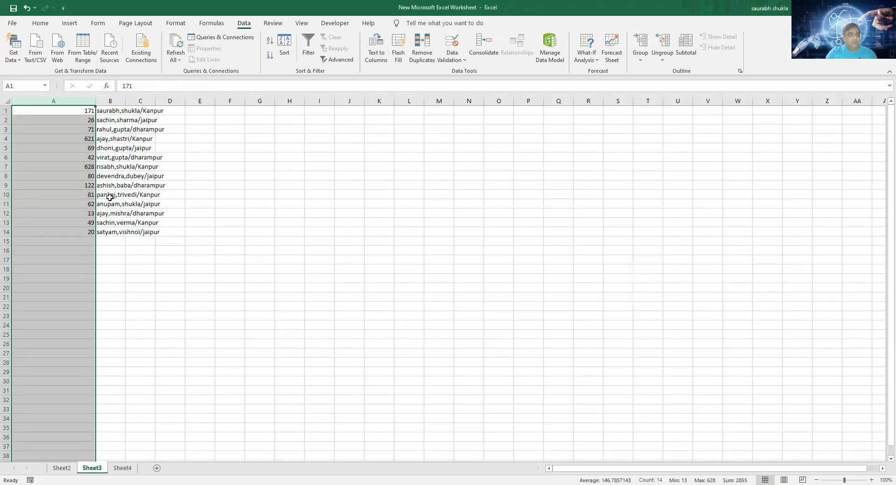
- Autofit column B and split B1:B14 in place with Text to Columns, using Comma instead of the custom delimiter
{"action": "left_click_drag", "start_coordinate": [71, 112], "coordinate": [76, 232]}
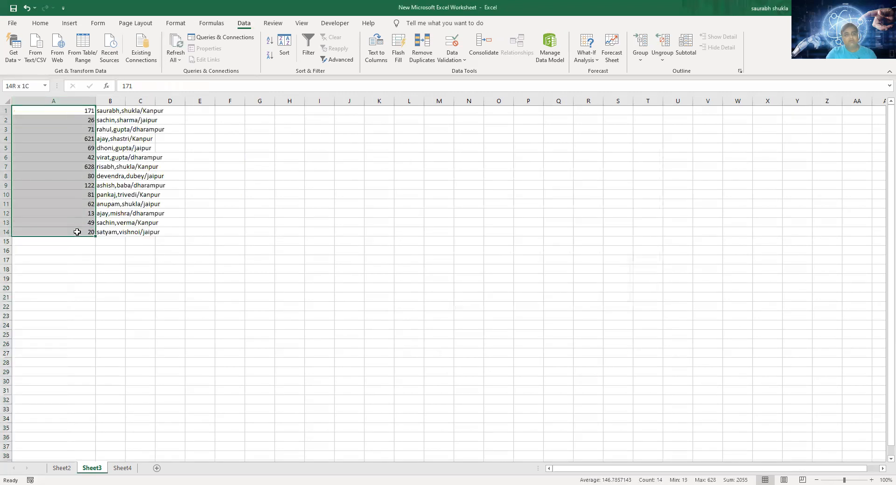
{"action": "double_click", "coordinate": [126, 99]}
{"action": "left_click_drag", "start_coordinate": [154, 113], "coordinate": [153, 228]}
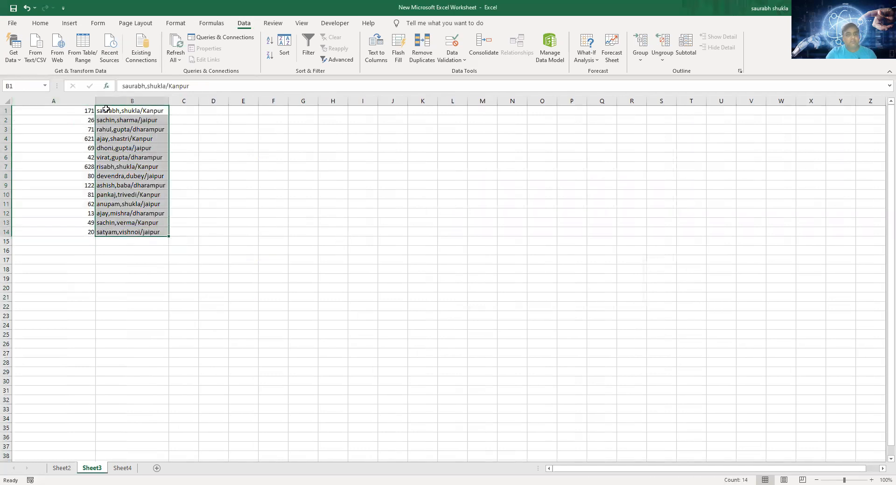
{"action": "left_click", "coordinate": [376, 50]}
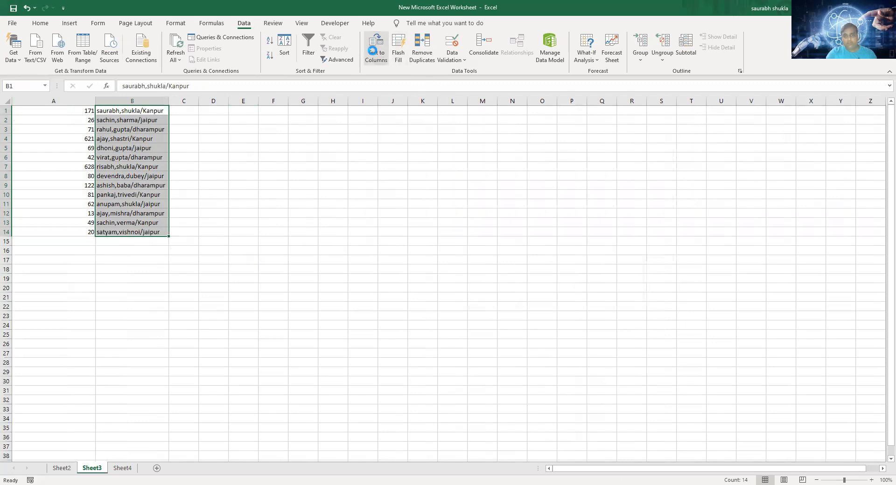
{"action": "left_click", "coordinate": [583, 344]}
{"action": "left_click", "coordinate": [426, 245]}
{"action": "left_click", "coordinate": [426, 225]}
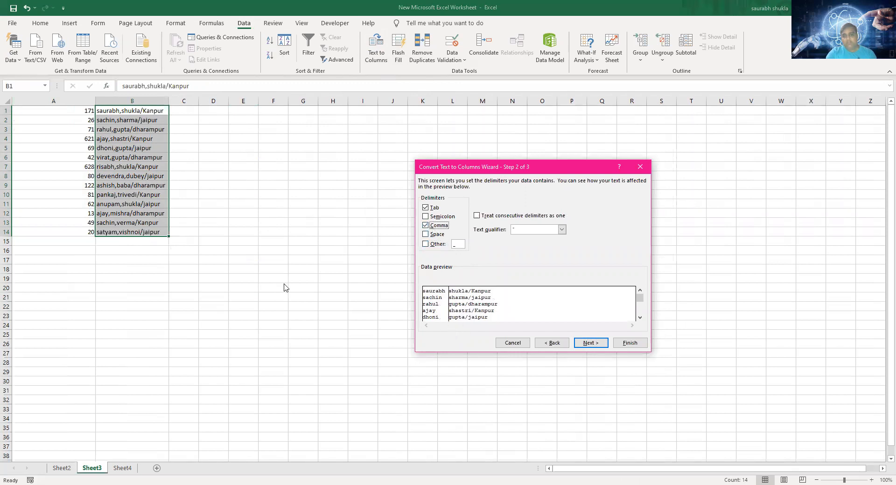
{"action": "left_click", "coordinate": [606, 343]}
{"action": "left_click", "coordinate": [641, 344]}
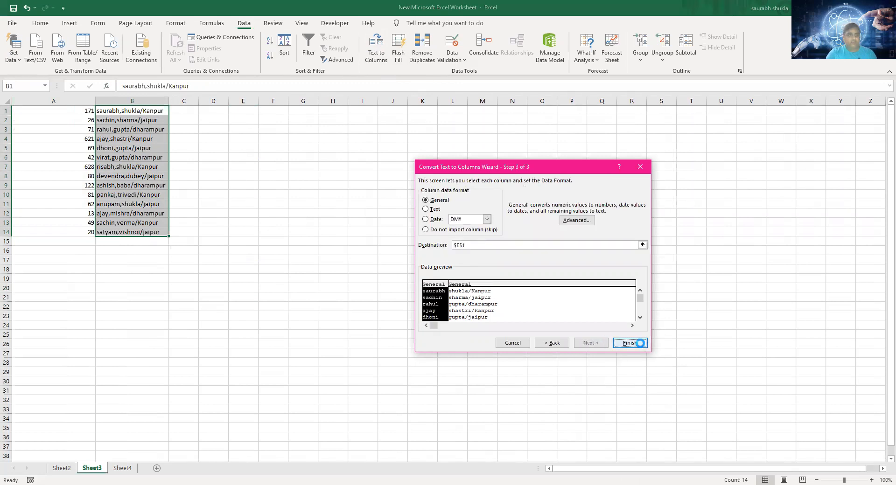
- Split C1:C14 in place with Text to Columns, using the custom delimiter / instead of Comma
{"action": "left_click_drag", "start_coordinate": [149, 111], "coordinate": [153, 232]}
{"action": "left_click_drag", "start_coordinate": [182, 110], "coordinate": [186, 230]}
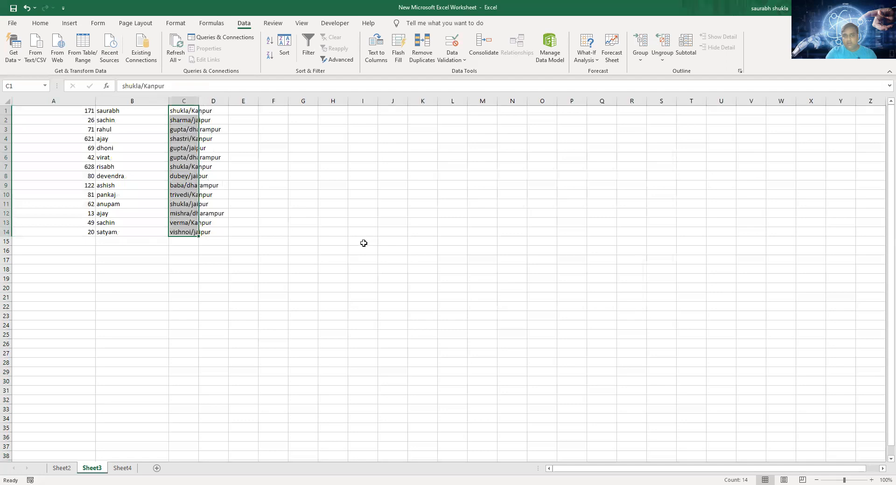
{"action": "left_click", "coordinate": [378, 54]}
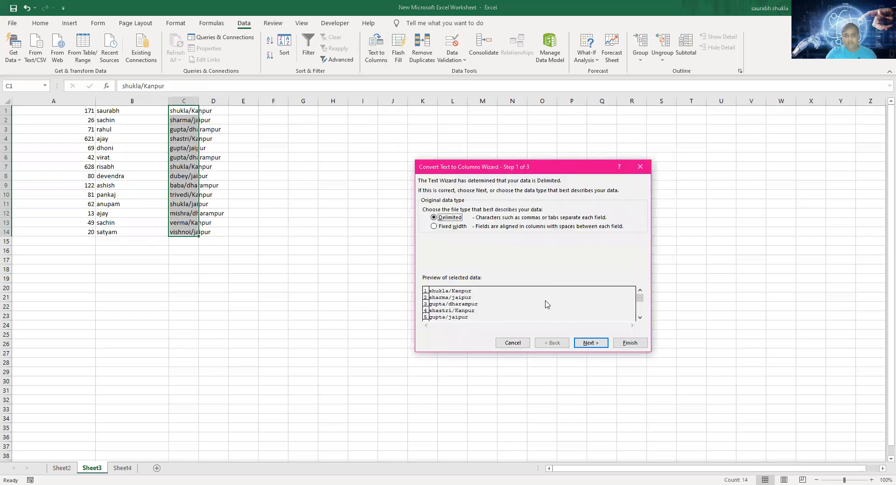
{"action": "left_click", "coordinate": [591, 344]}
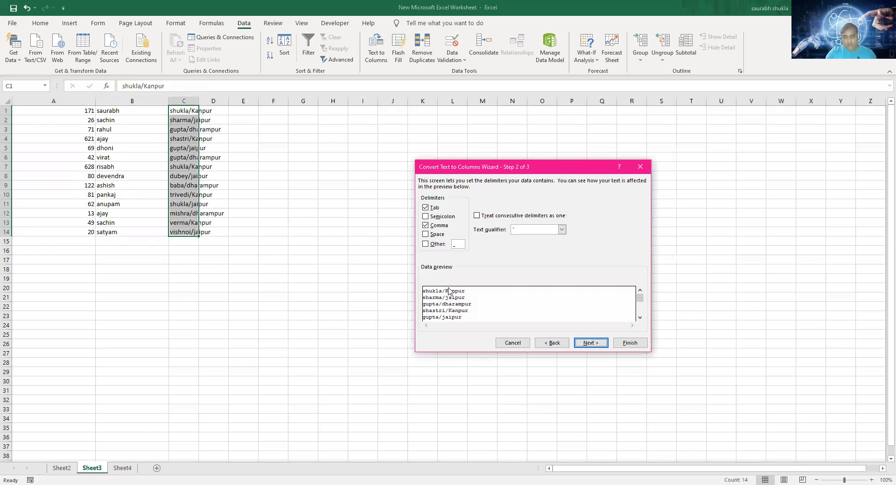
{"action": "left_click", "coordinate": [426, 226]}
{"action": "left_click", "coordinate": [424, 244]}
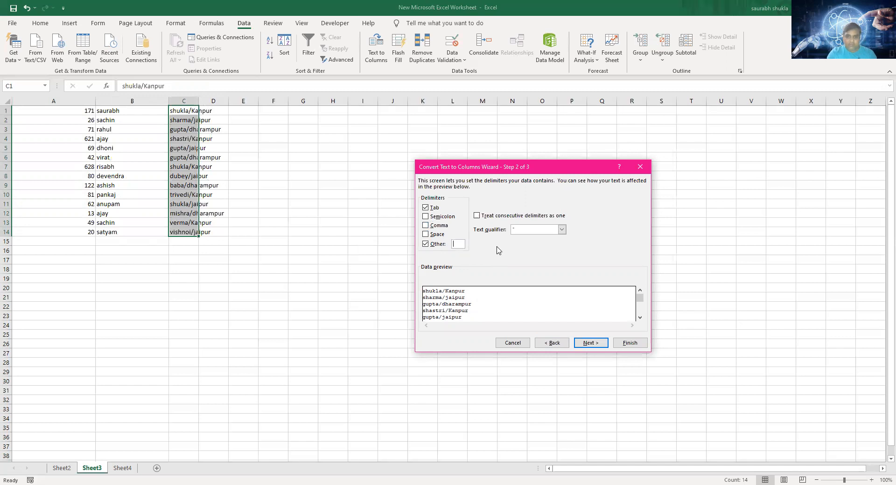
{"action": "type", "text": "/"}
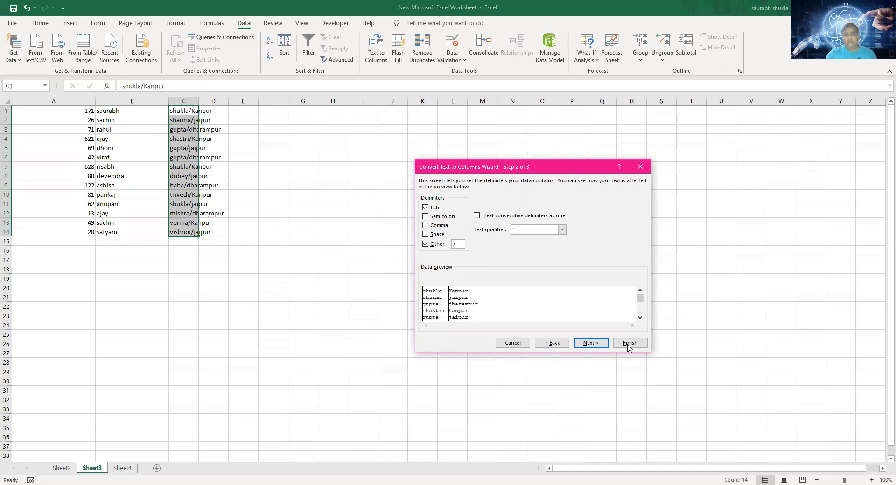
{"action": "left_click", "coordinate": [590, 343]}
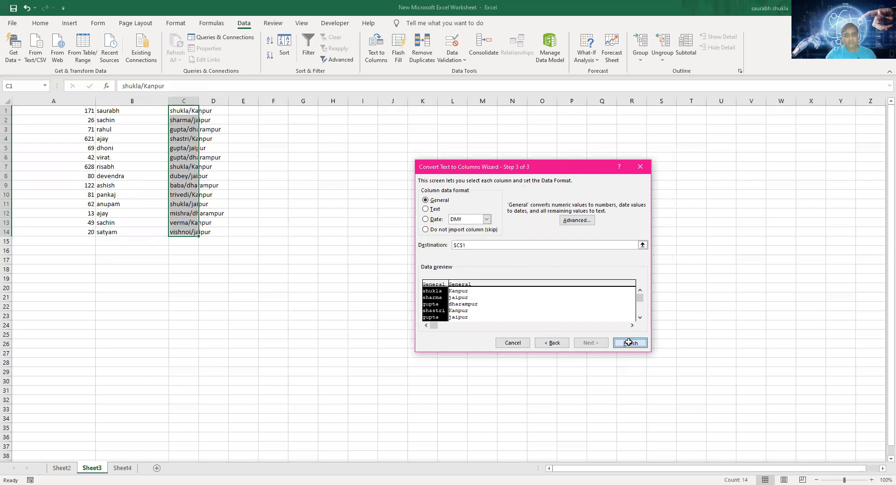
{"action": "left_click", "coordinate": [629, 343]}
- Examine the separated number, first name, surname and city values in A1:D14
{"action": "left_click", "coordinate": [354, 279]}
{"action": "left_click_drag", "start_coordinate": [56, 110], "coordinate": [219, 235]}
{"action": "left_click", "coordinate": [222, 214]}
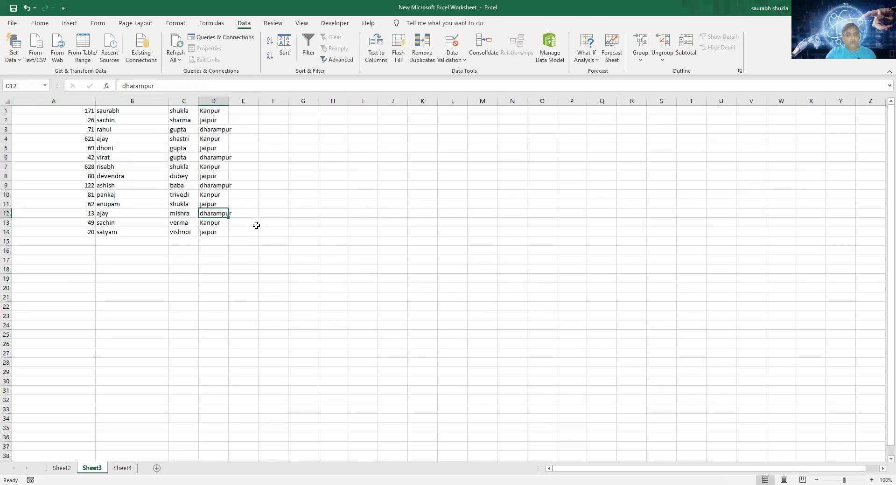
{"action": "left_click", "coordinate": [185, 166]}
{"action": "left_click", "coordinate": [53, 166]}
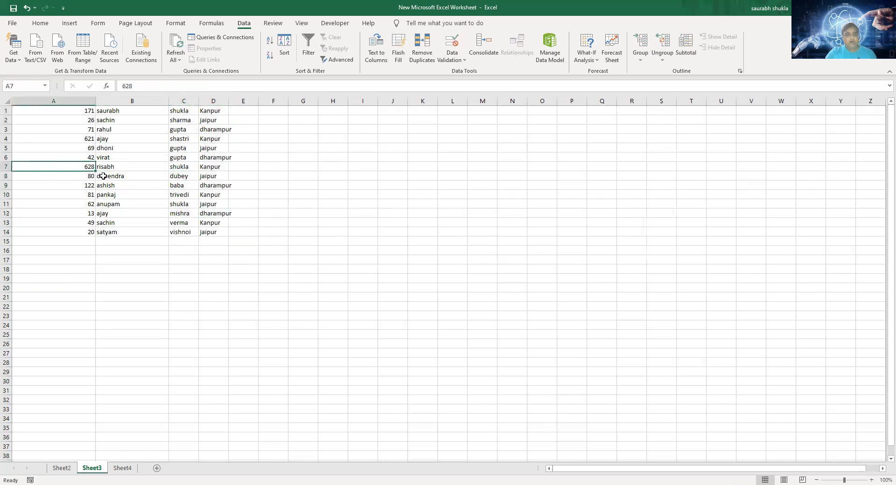
{"action": "left_click_drag", "start_coordinate": [33, 111], "coordinate": [215, 236]}
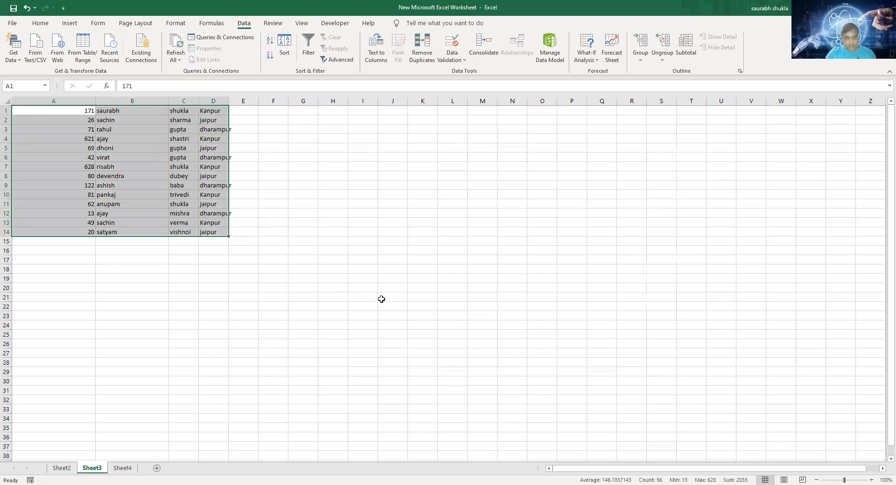
- Insert a row above the data and enter the headers Address, First Name, Second Name and City in A1:D1
{"action": "left_click_drag", "start_coordinate": [50, 107], "coordinate": [55, 120]}
{"action": "key", "text": "ctrl+Home"}
{"action": "type", "text": "Addre"}
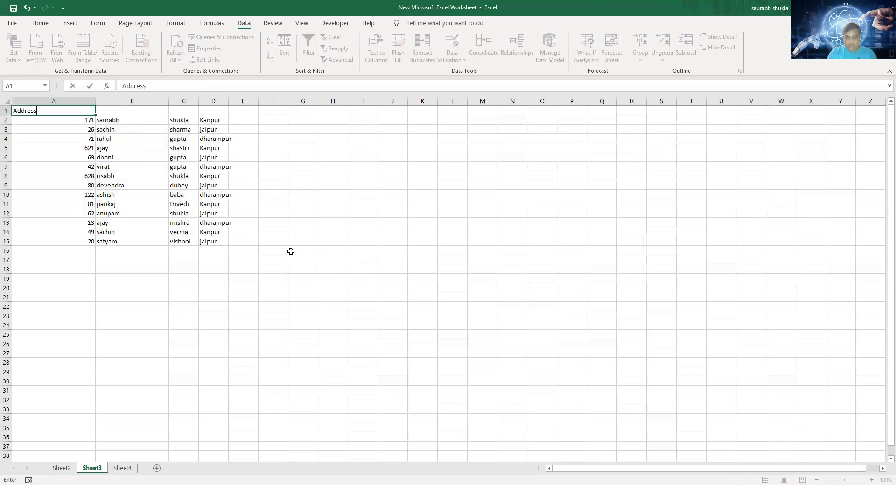
{"action": "key", "text": "Tab"}
{"action": "type", "text": "F"}
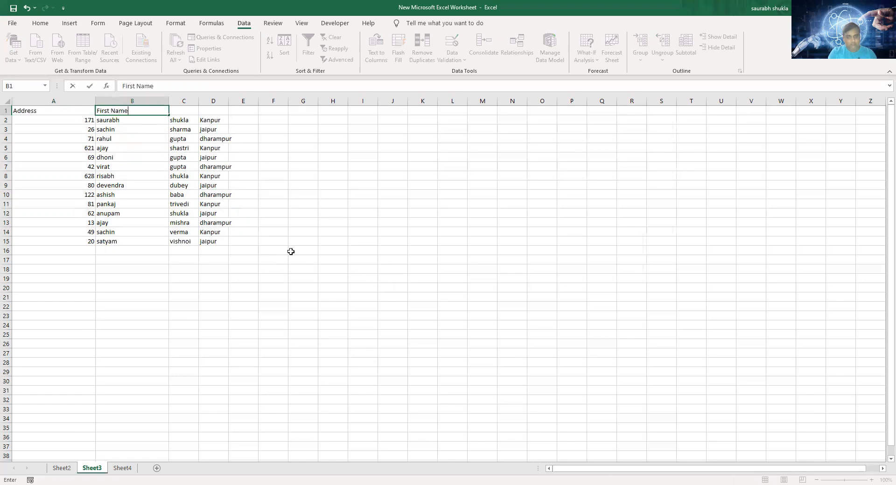
{"action": "key", "text": "Tab"}
{"action": "type", "text": "Second Name"}
{"action": "key", "text": "Tab"}
{"action": "type", "text": "C"}
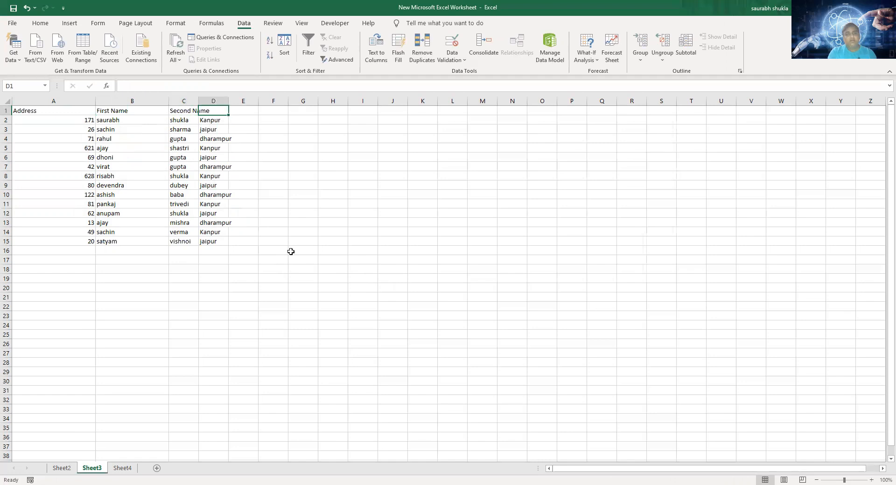
{"action": "type", "text": "ity"}
{"action": "left_click", "coordinate": [326, 232]}
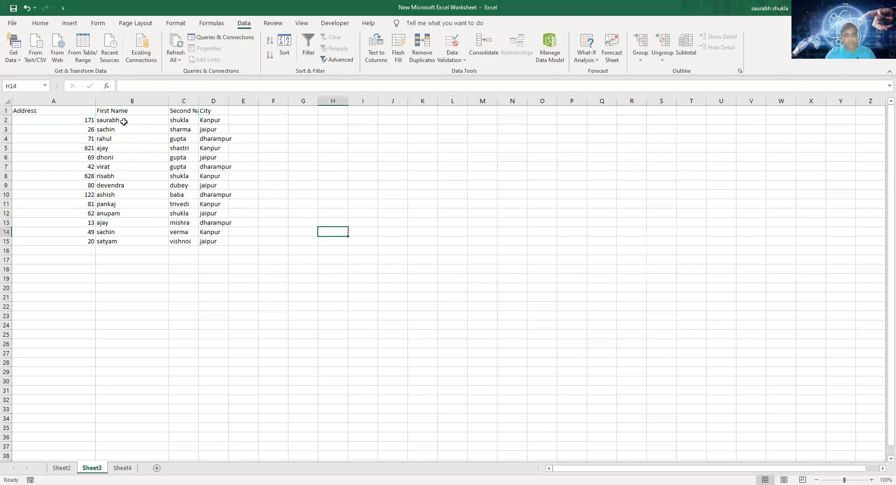
- Apply all borders to the table range A1:D15
{"action": "left_click_drag", "start_coordinate": [64, 111], "coordinate": [210, 241]}
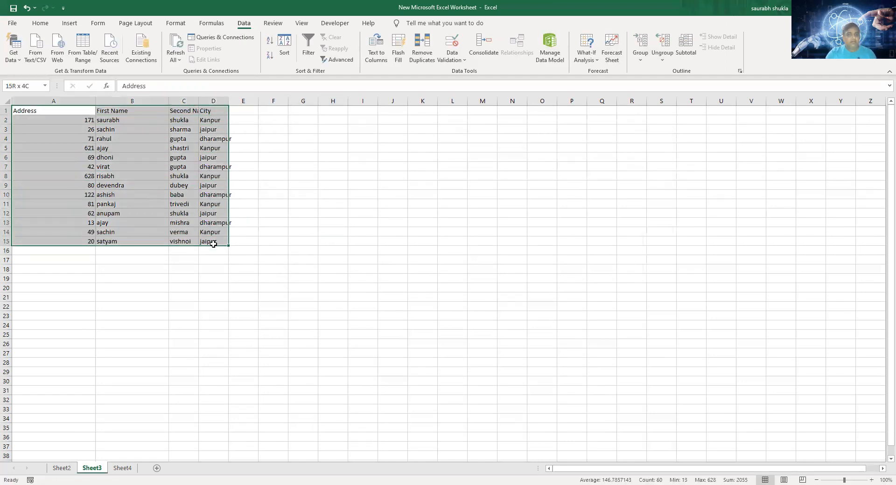
{"action": "left_click", "coordinate": [40, 23]}
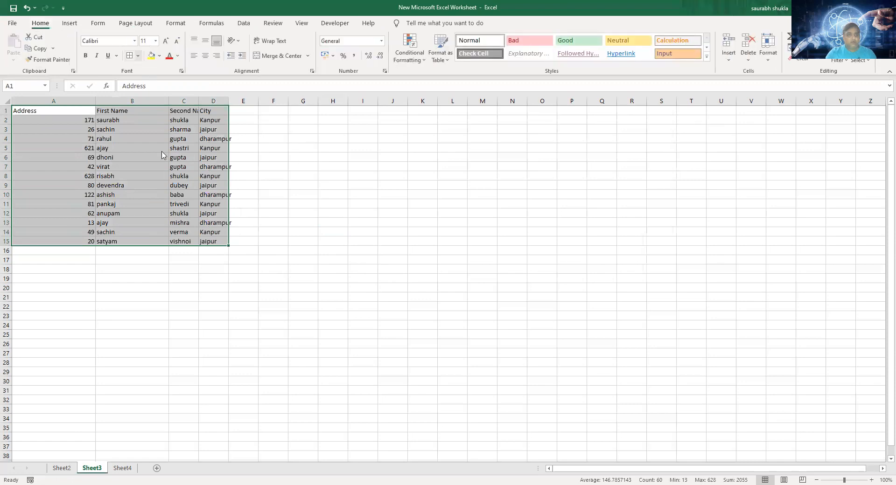
{"action": "left_click", "coordinate": [138, 56]}
{"action": "left_click", "coordinate": [162, 149]}
- Center the contents of A1:D15 horizontally and autofit the City column
{"action": "left_click", "coordinate": [205, 59]}
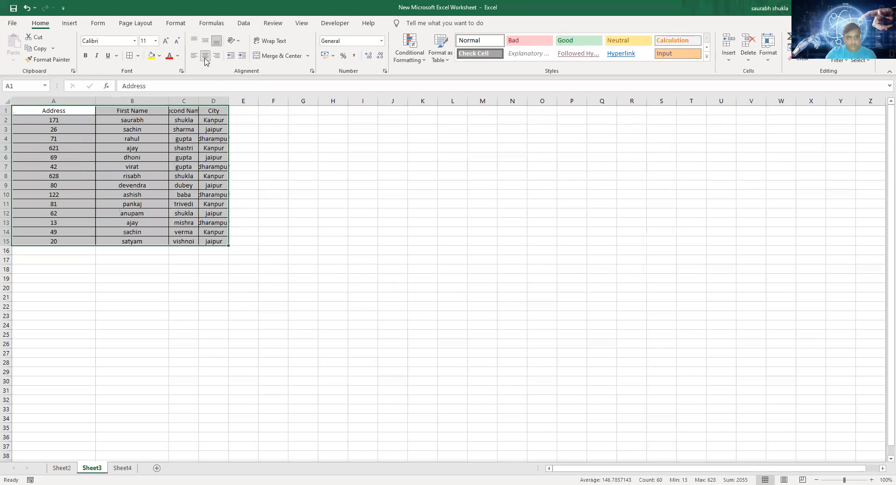
{"action": "double_click", "coordinate": [228, 101]}
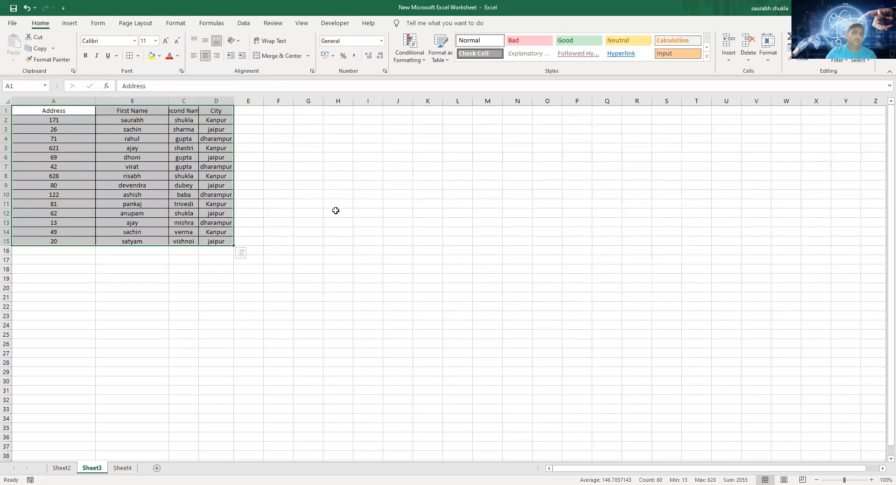
{"action": "left_click", "coordinate": [220, 121]}
{"action": "left_click", "coordinate": [223, 131]}
{"action": "left_click", "coordinate": [226, 147]}
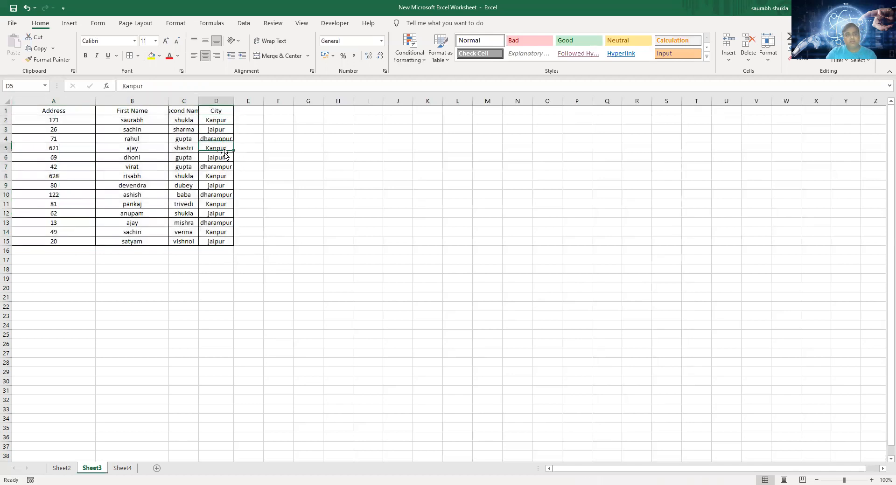
{"action": "left_click", "coordinate": [225, 139]}
{"action": "left_click", "coordinate": [225, 130]}
{"action": "left_click", "coordinate": [225, 121]}
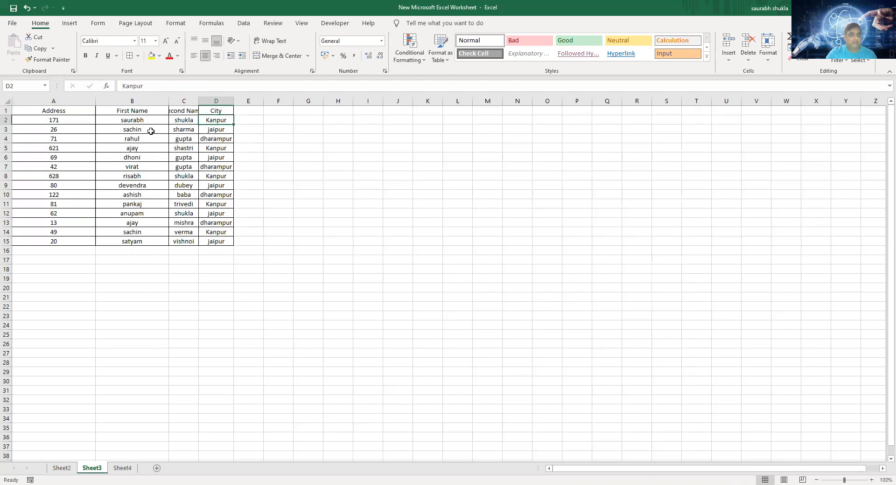
- Enter =UPPER(B2) in F2 to convert the first name to uppercase
{"action": "left_click_drag", "start_coordinate": [142, 120], "coordinate": [150, 242]}
{"action": "left_click", "coordinate": [288, 121]}
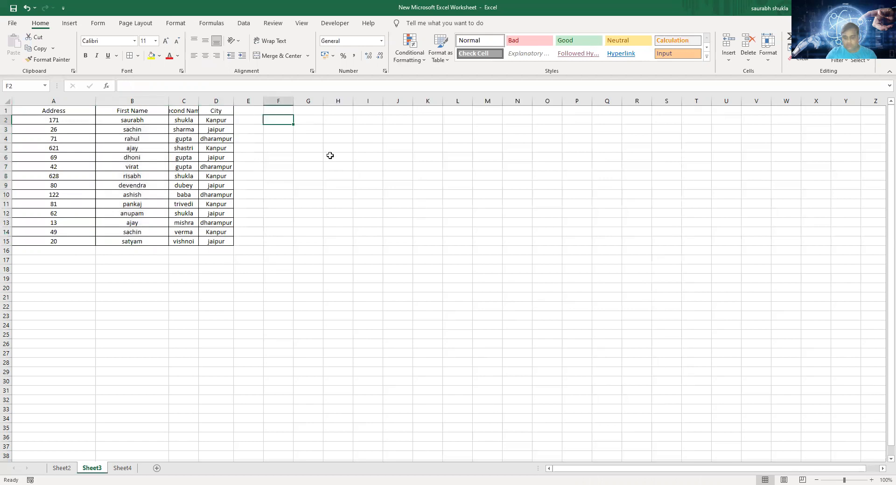
{"action": "type", "text": "="}
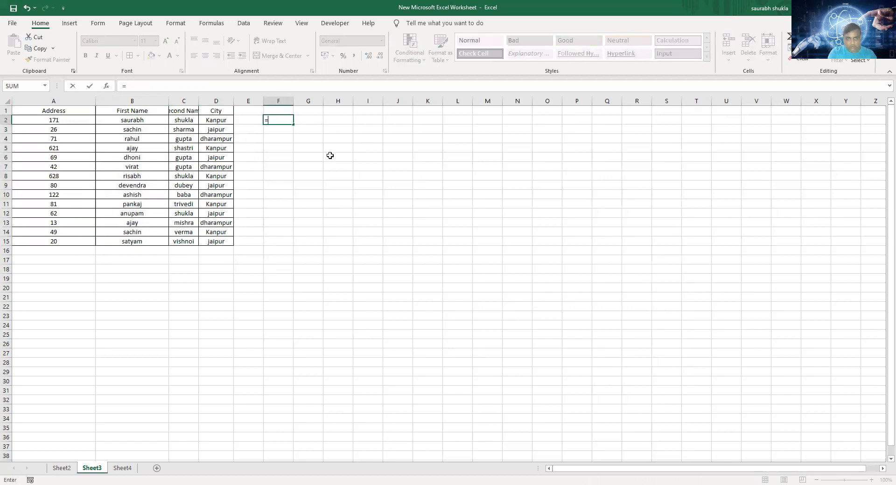
{"action": "type", "text": "Upper"}
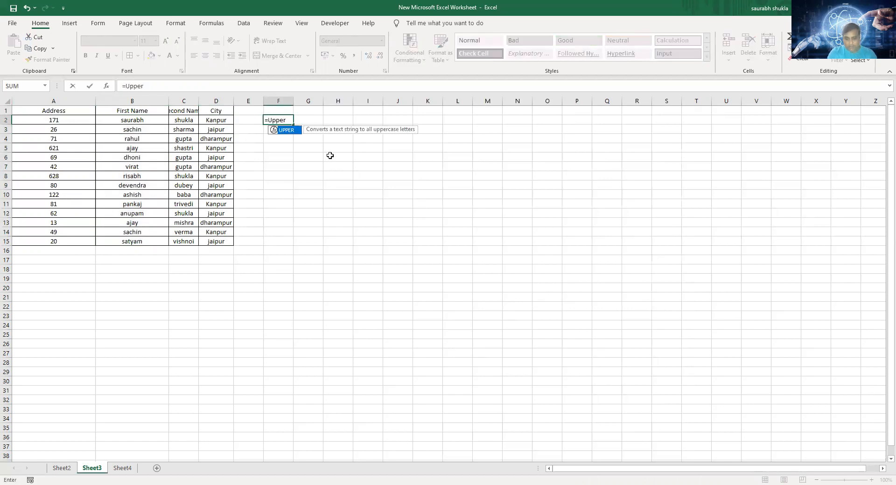
{"action": "type", "text": "("}
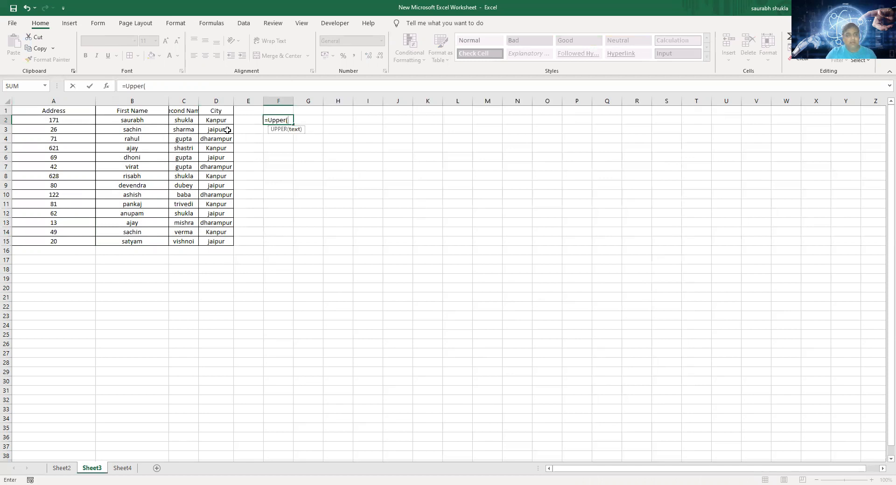
{"action": "left_click", "coordinate": [151, 122]}
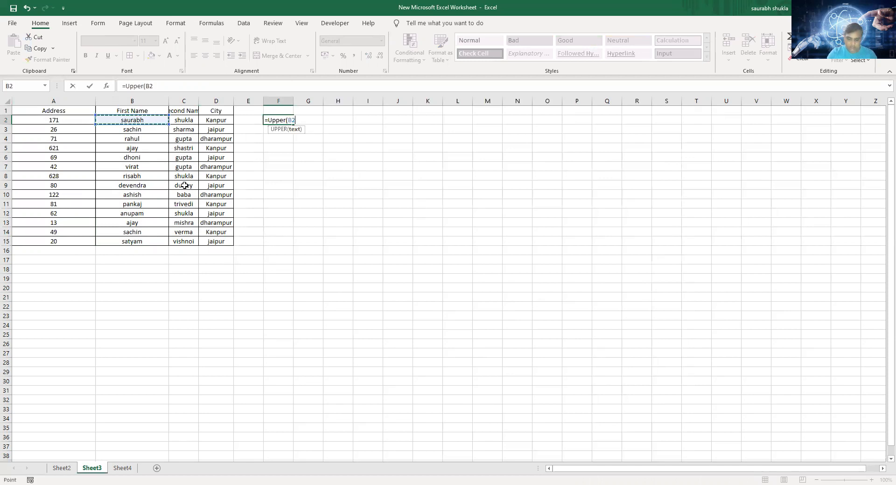
{"action": "key", "text": "Return"}
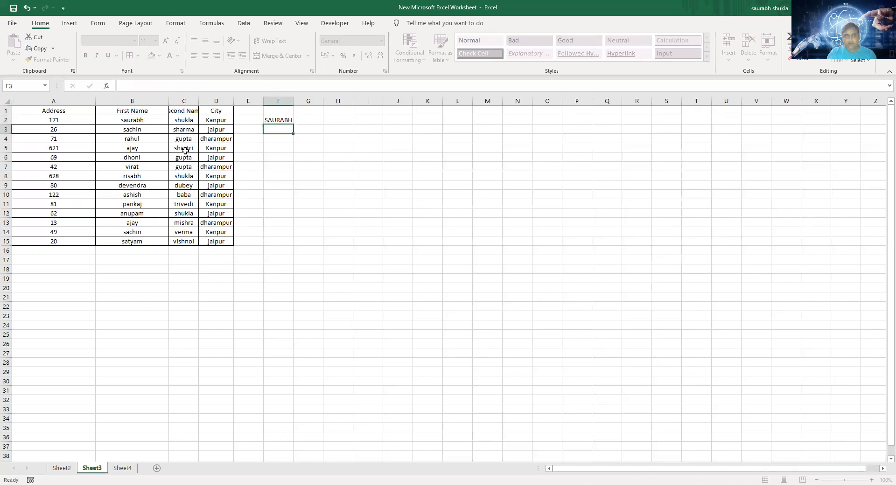
- Fill the uppercase first-name formula from F2 down to F15 and autofit column F
{"action": "left_click", "coordinate": [282, 121]}
{"action": "left_click_drag", "start_coordinate": [293, 126], "coordinate": [292, 242]}
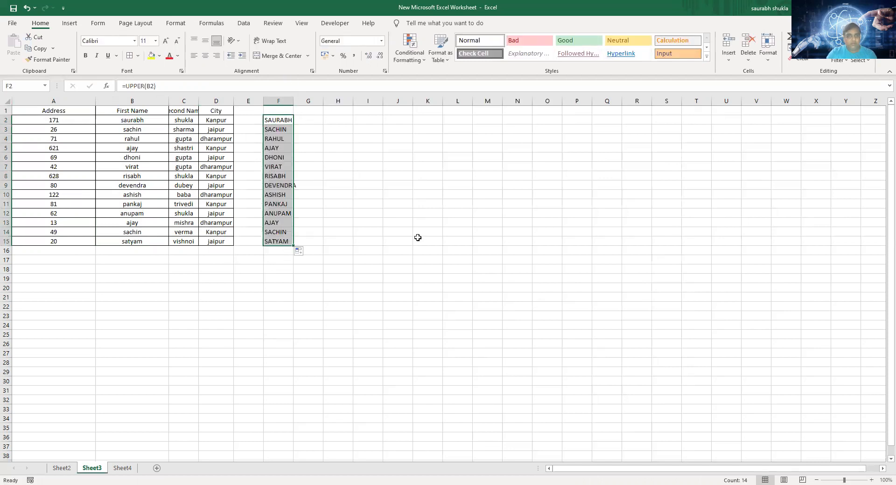
{"action": "left_click", "coordinate": [295, 99]}
- Enter =UPPER(C2) in G2 for the second names and fill the formula down to G15
{"action": "left_click", "coordinate": [320, 124]}
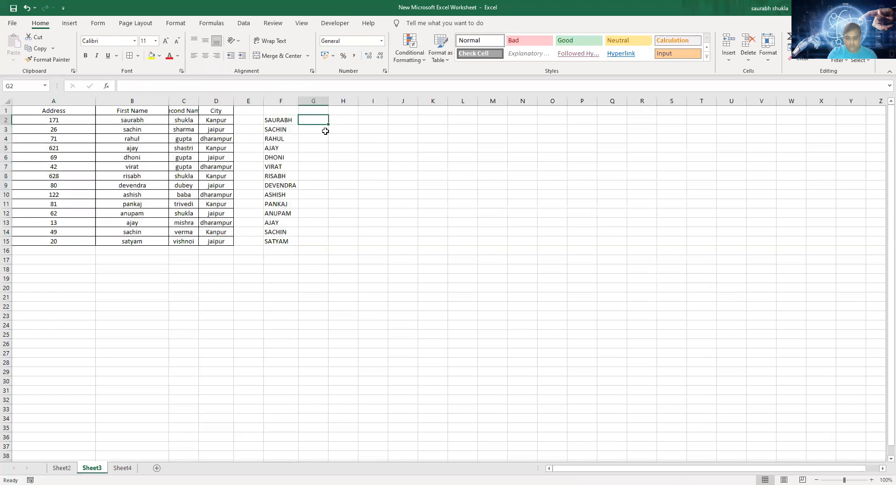
{"action": "type", "text": "="}
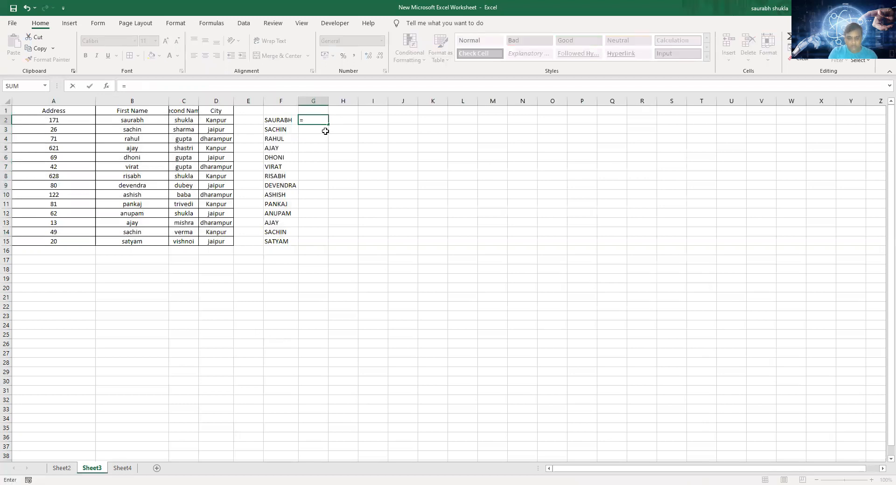
{"action": "type", "text": "upper"}
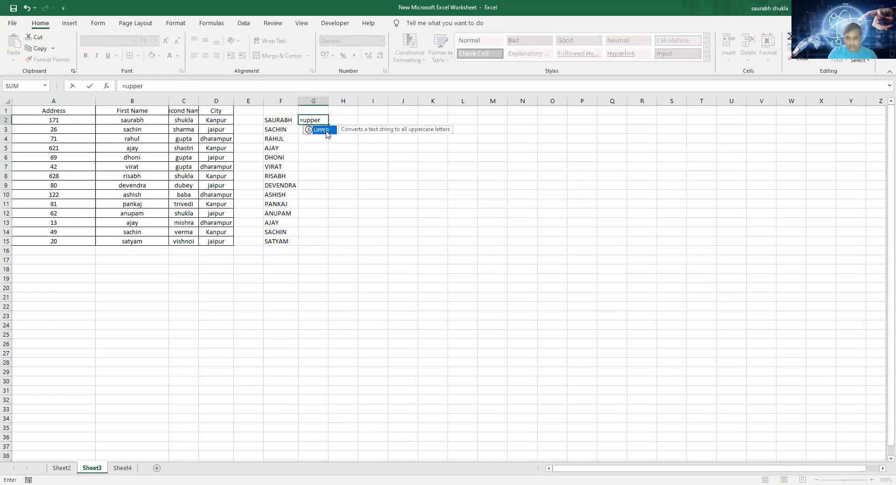
{"action": "type", "text": "("}
{"action": "left_click", "coordinate": [191, 122]}
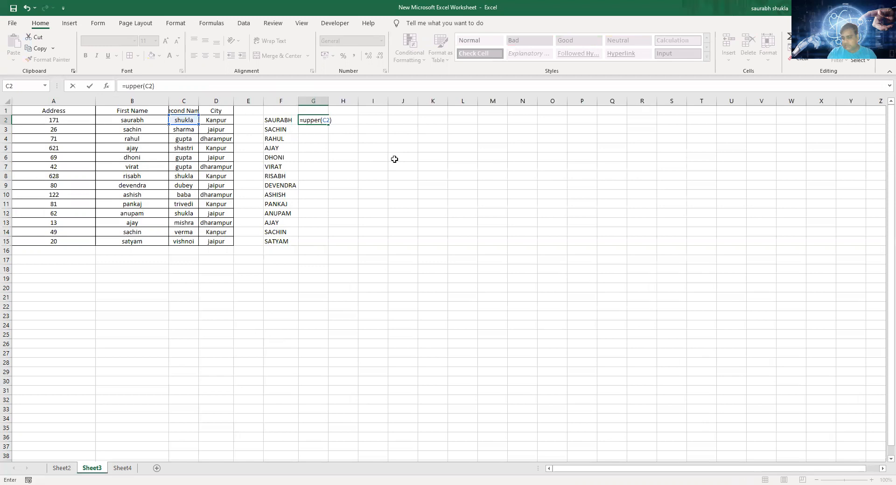
{"action": "key", "text": "Return"}
{"action": "left_click", "coordinate": [316, 118]}
{"action": "left_click_drag", "start_coordinate": [329, 125], "coordinate": [331, 246]}
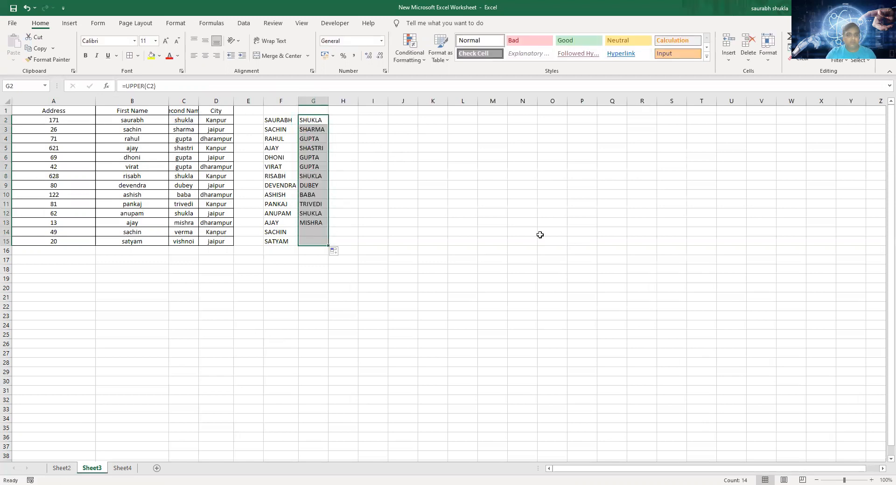
- Move the First Name and Second Name headers from B1:C1 to F1:G1
{"action": "left_click_drag", "start_coordinate": [146, 111], "coordinate": [182, 110]}
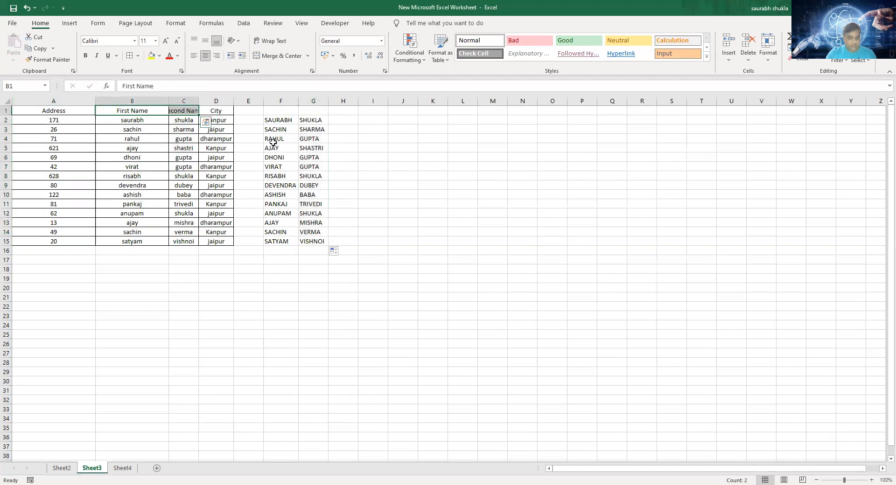
{"action": "key", "text": "ctrl+c"}
{"action": "left_click", "coordinate": [270, 109]}
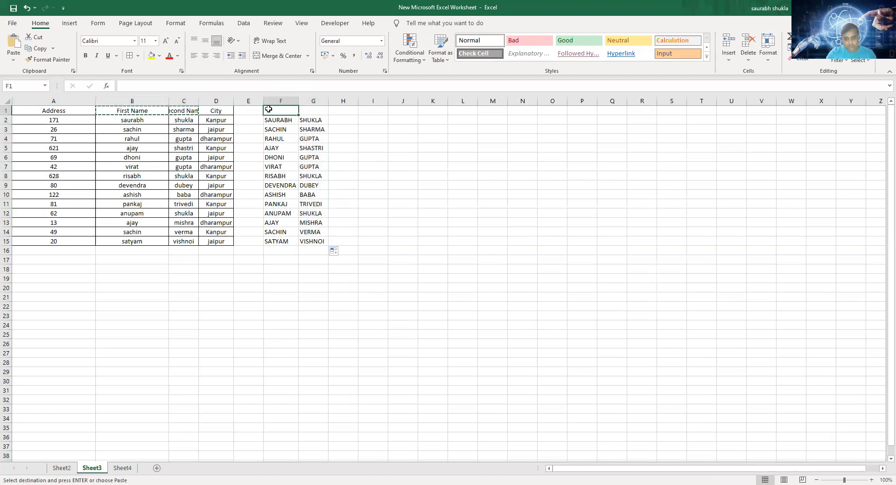
{"action": "key", "text": "ctrl+v"}
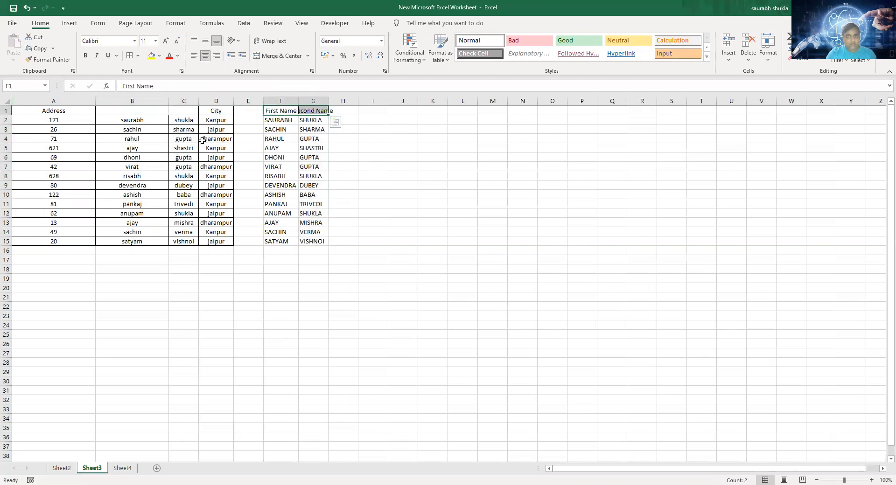
- Replace the formulas in columns F:G with their values using Paste Special Values
{"action": "left_click", "coordinate": [294, 103]}
{"action": "key", "text": "shift+Right"}
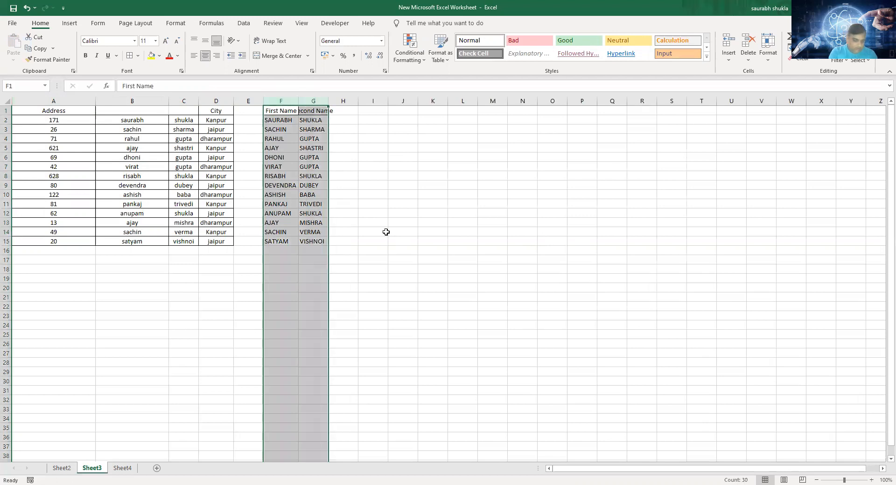
{"action": "key", "text": "ctrl+c"}
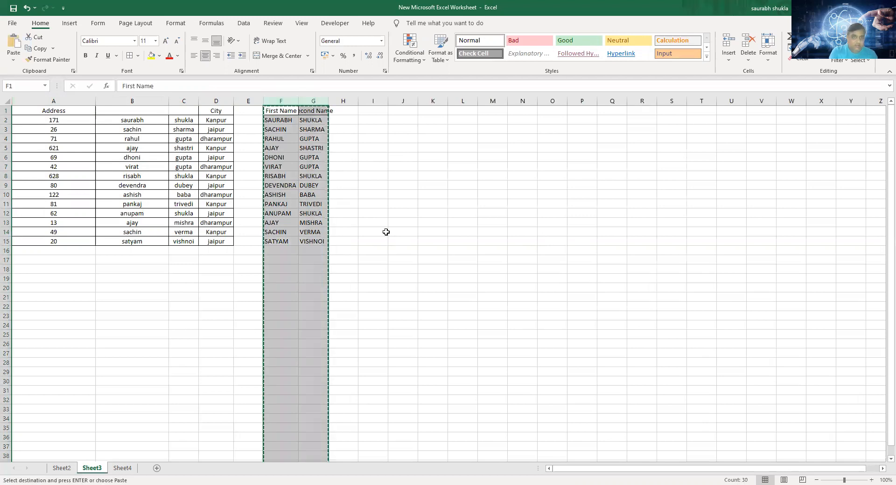
{"action": "key", "text": "alt"}
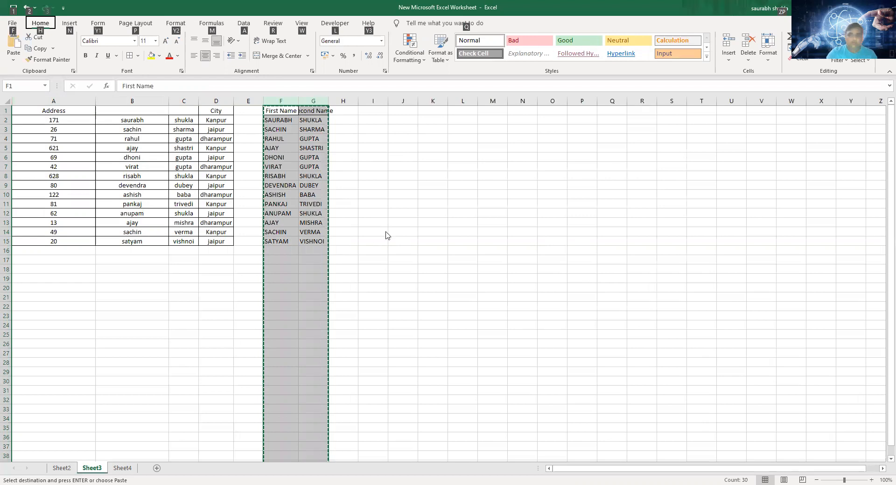
{"action": "key", "text": "h"}
{"action": "key", "text": "v"}
{"action": "key", "text": "s"}
{"action": "left_click", "coordinate": [451, 228]}
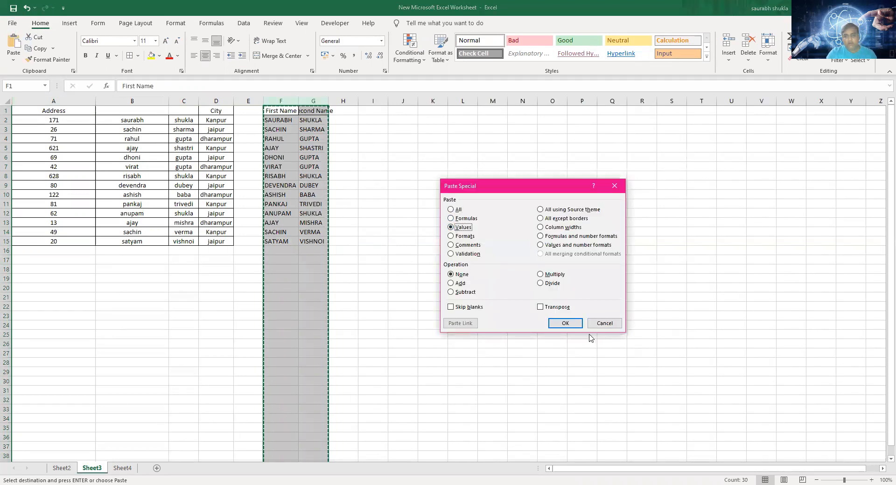
{"action": "left_click", "coordinate": [565, 324]}
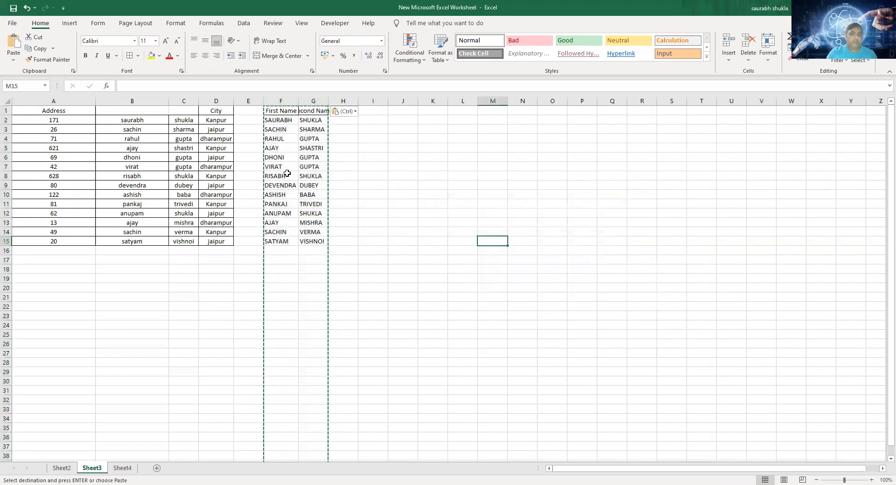
- Delete columns B:C containing the original lowercase names
{"action": "left_click", "coordinate": [168, 101]}
{"action": "left_click_drag", "start_coordinate": [169, 101], "coordinate": [174, 100]}
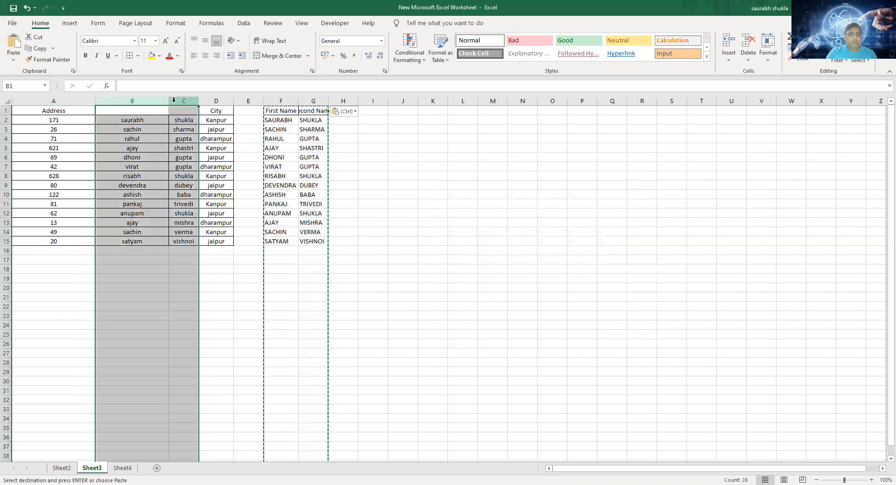
{"action": "right_click", "coordinate": [189, 143]}
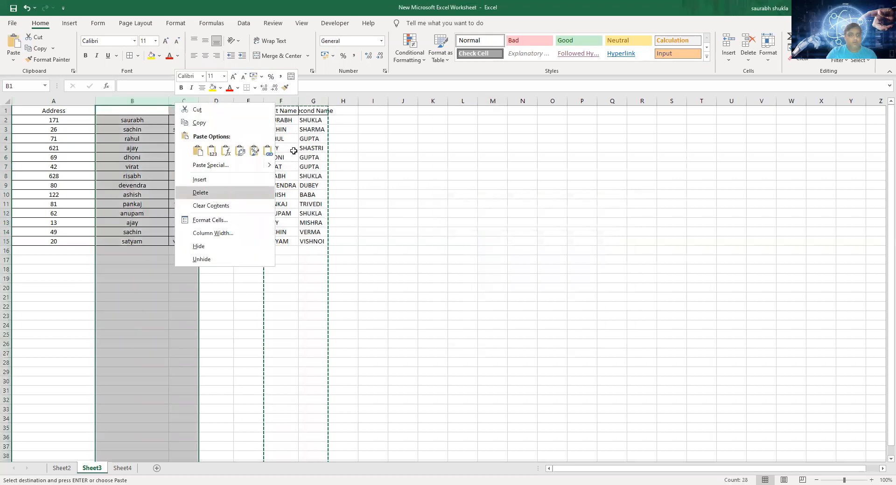
{"action": "left_click", "coordinate": [232, 194]}
- Cut the uppercase name columns D:E and insert them before the City column
{"action": "left_click_drag", "start_coordinate": [177, 101], "coordinate": [211, 102]}
{"action": "right_click", "coordinate": [212, 103]}
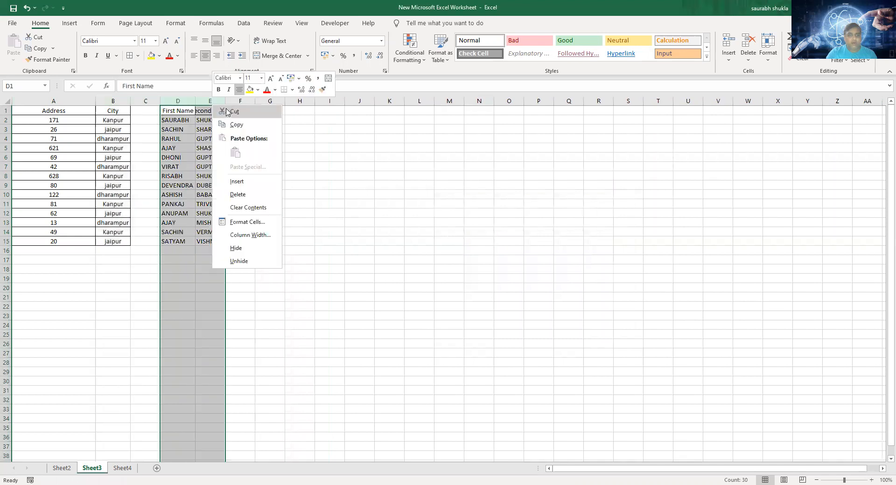
{"action": "left_click", "coordinate": [227, 111]}
{"action": "right_click", "coordinate": [108, 102]}
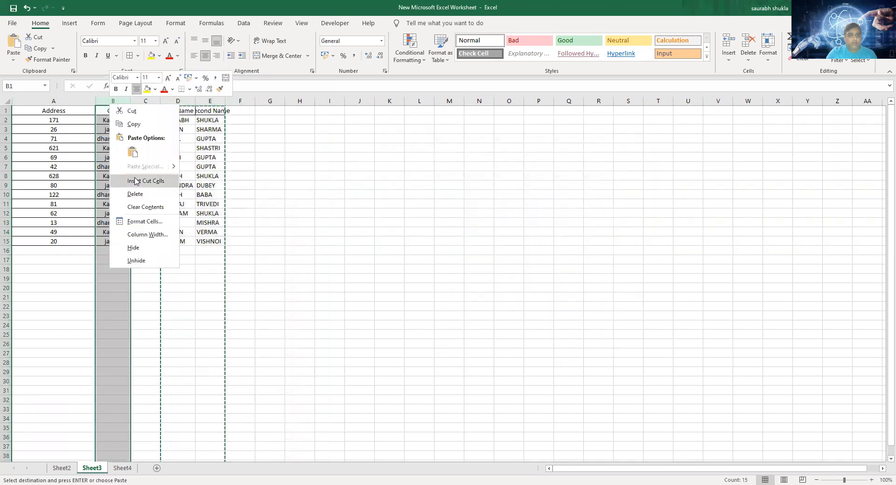
{"action": "left_click", "coordinate": [135, 179]}
- Autofit the Second Name column and apply all borders to A1:D15
{"action": "left_click_drag", "start_coordinate": [58, 110], "coordinate": [180, 241]}
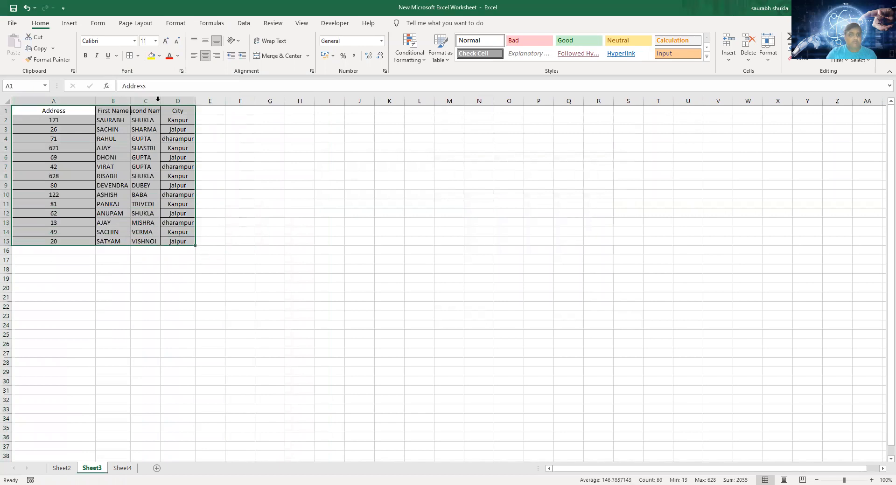
{"action": "double_click", "coordinate": [133, 103]}
{"action": "left_click_drag", "start_coordinate": [58, 112], "coordinate": [183, 241]}
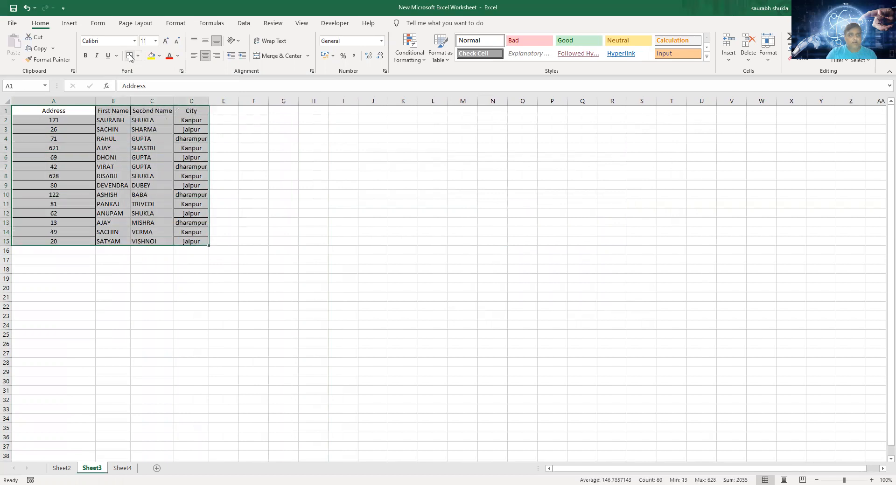
{"action": "left_click", "coordinate": [377, 222]}
- Compare the separated table in Sheet3 with the original combined text in column B of Sheet2
{"action": "left_click_drag", "start_coordinate": [71, 110], "coordinate": [189, 112]}
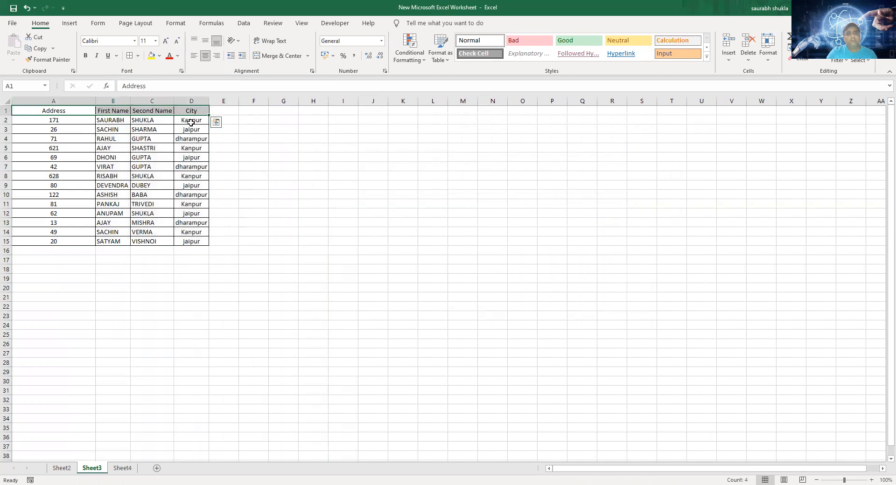
{"action": "left_click", "coordinate": [191, 122]}
{"action": "left_click", "coordinate": [198, 135]}
{"action": "left_click", "coordinate": [197, 164]}
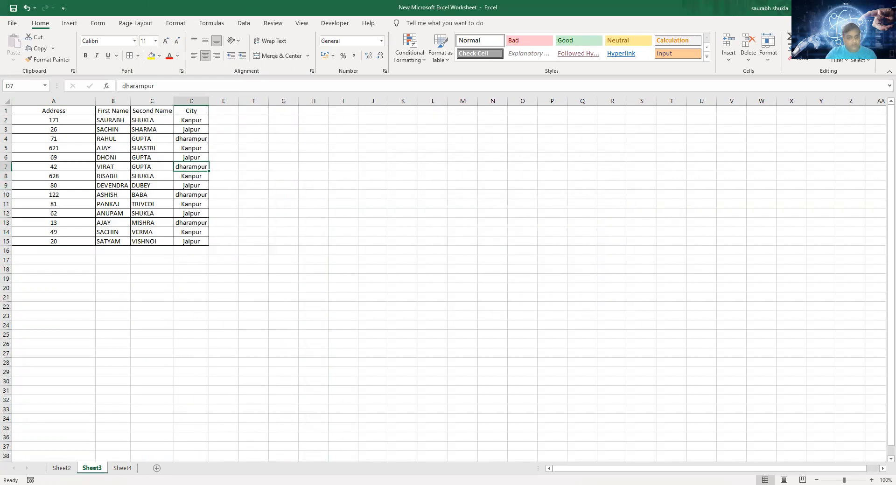
{"action": "left_click", "coordinate": [61, 470]}
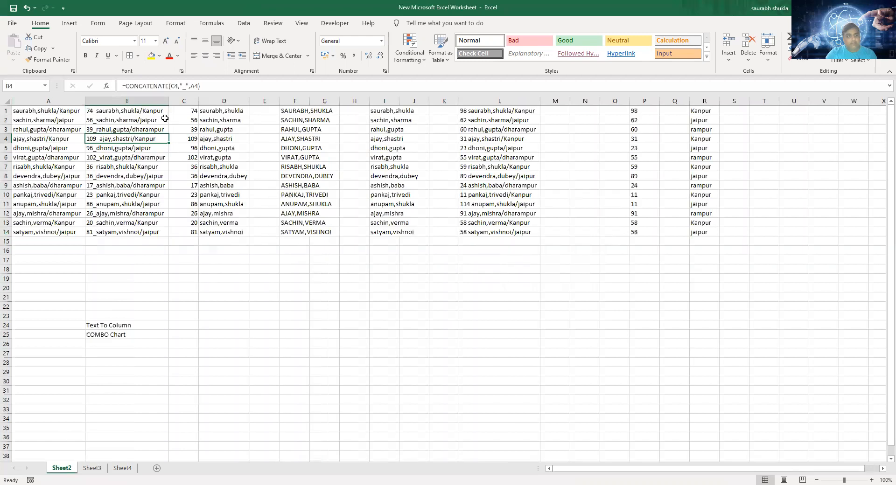
{"action": "left_click", "coordinate": [126, 110]}
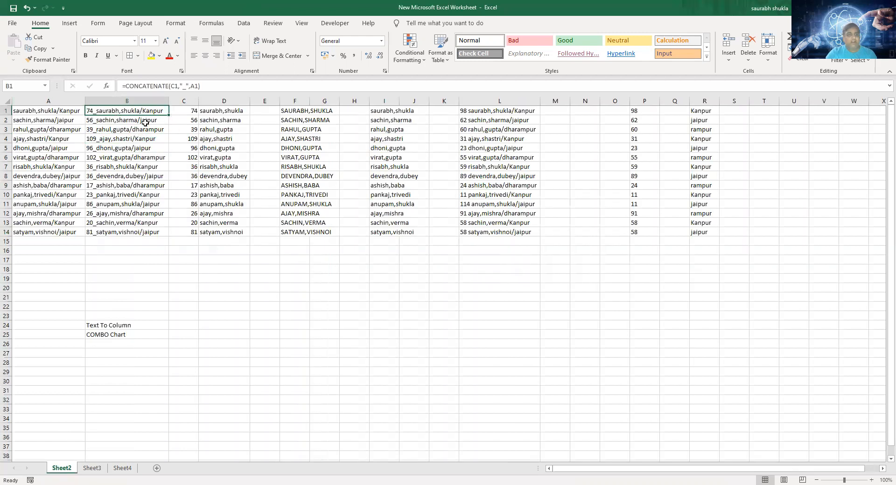
{"action": "left_click_drag", "start_coordinate": [135, 108], "coordinate": [139, 240]}
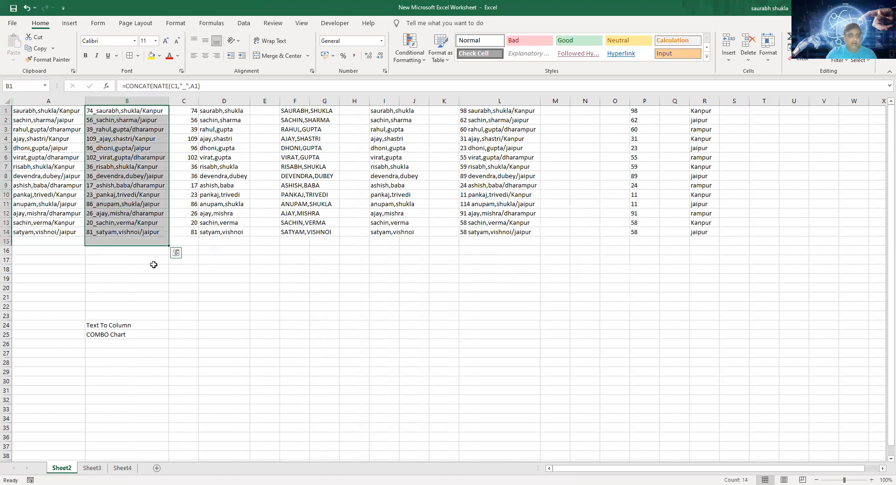
{"action": "left_click", "coordinate": [92, 468]}
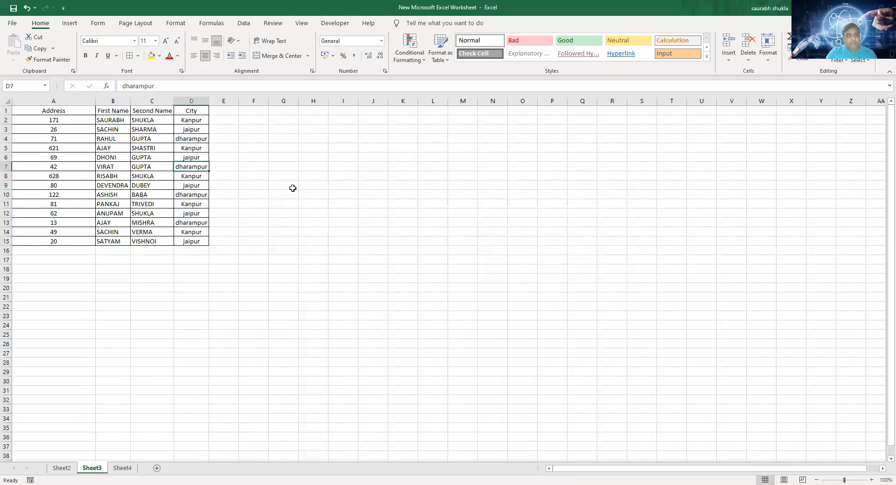
{"action": "left_click_drag", "start_coordinate": [90, 112], "coordinate": [206, 235]}
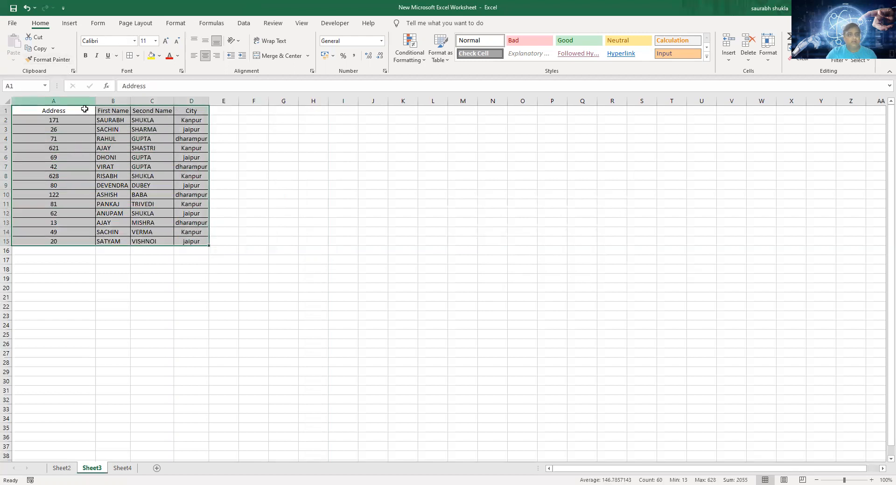
{"action": "left_click", "coordinate": [213, 113]}
- Autofit the widths of columns A:D and centre their contents horizontally and vertically
{"action": "left_click_drag", "start_coordinate": [52, 109], "coordinate": [189, 101]}
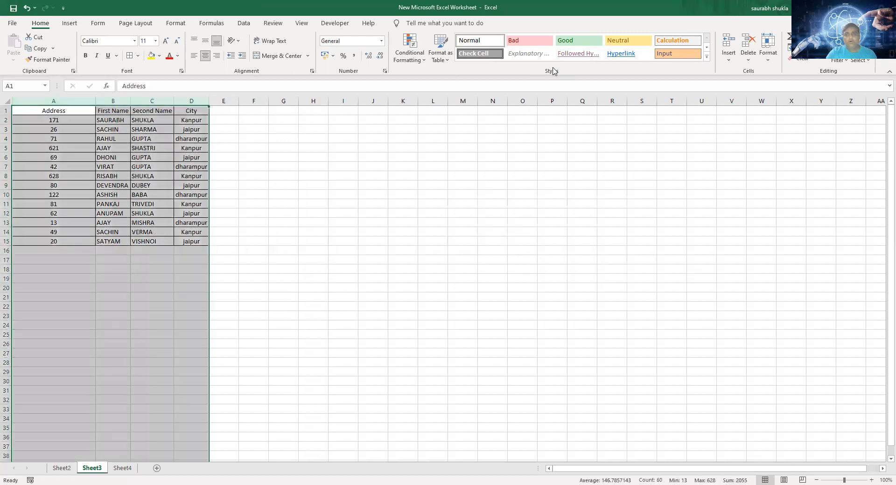
{"action": "left_click", "coordinate": [769, 60]}
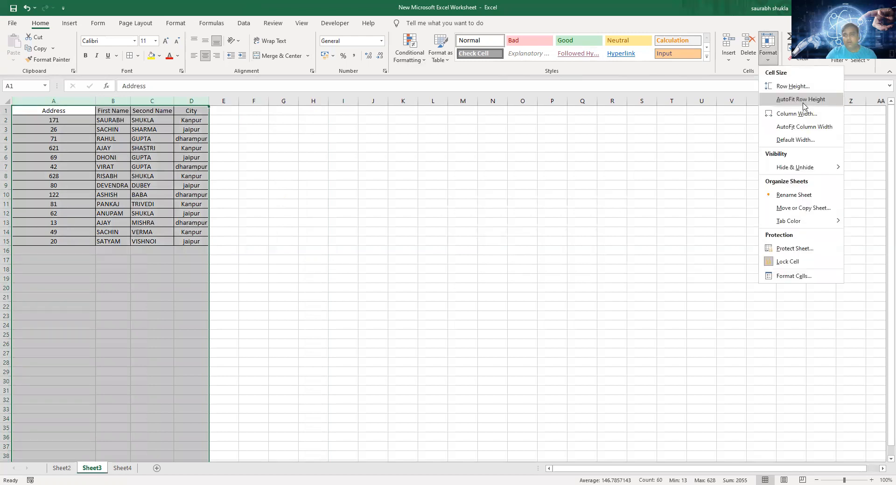
{"action": "left_click", "coordinate": [803, 128]}
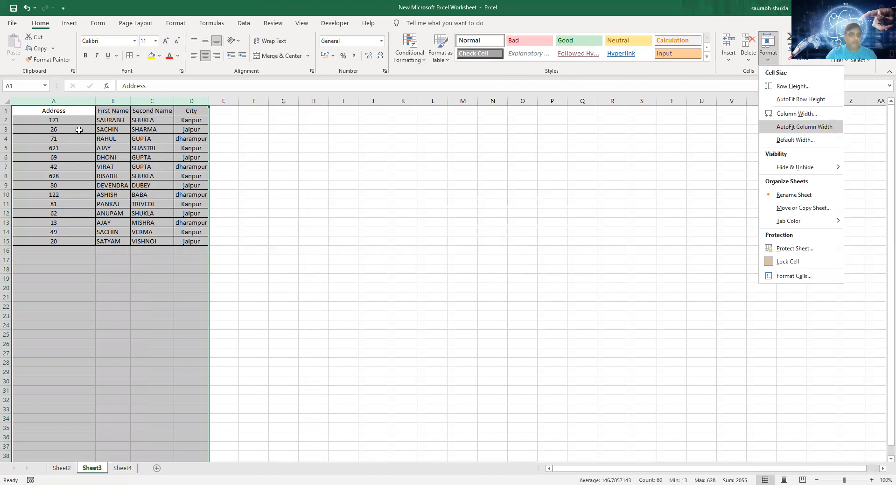
{"action": "left_click", "coordinate": [205, 55]}
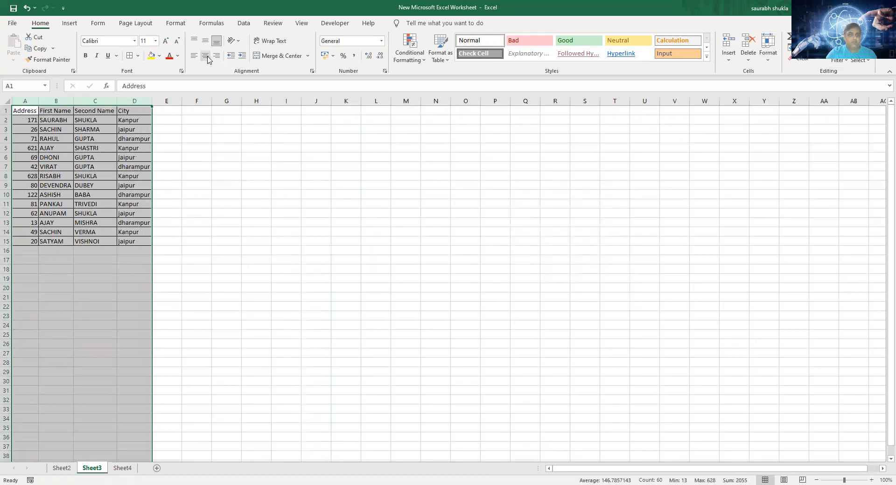
{"action": "left_click", "coordinate": [204, 42]}
{"action": "left_click", "coordinate": [207, 56]}
{"action": "left_click", "coordinate": [283, 209]}
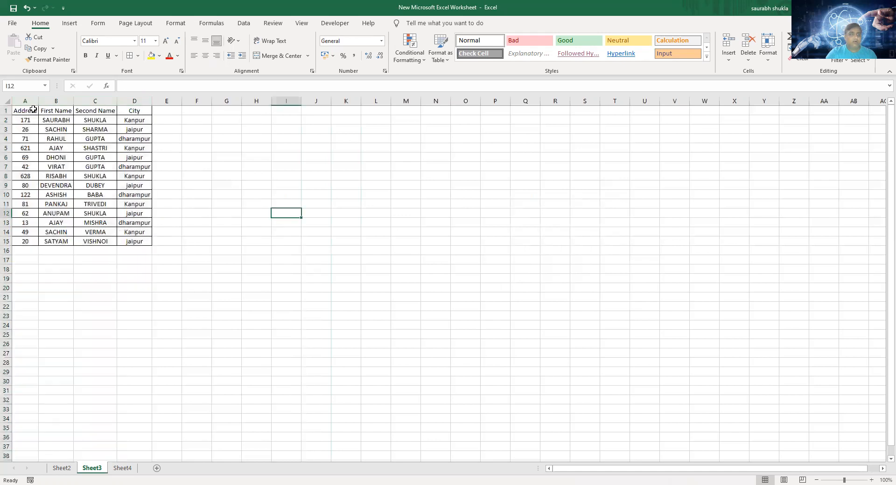
- Fill the header cells A1:D1 with yellow
{"action": "left_click_drag", "start_coordinate": [32, 111], "coordinate": [133, 103]}
{"action": "left_click", "coordinate": [152, 56]}
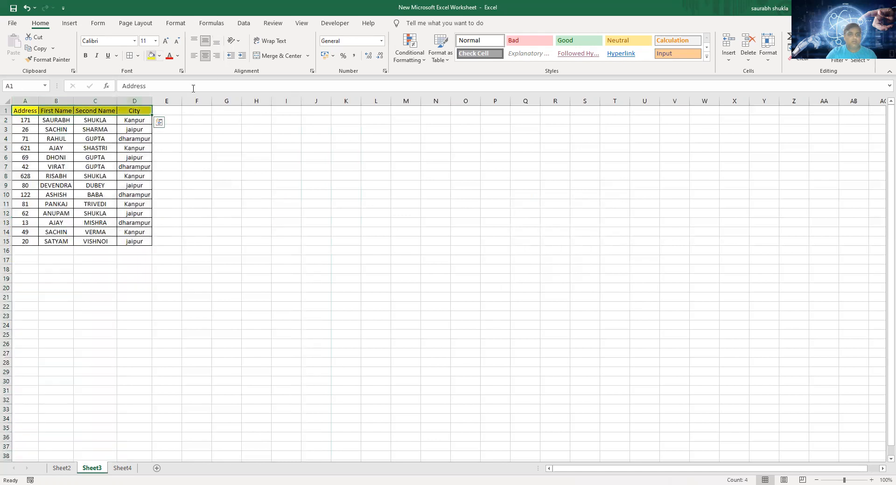
{"action": "left_click", "coordinate": [257, 186]}
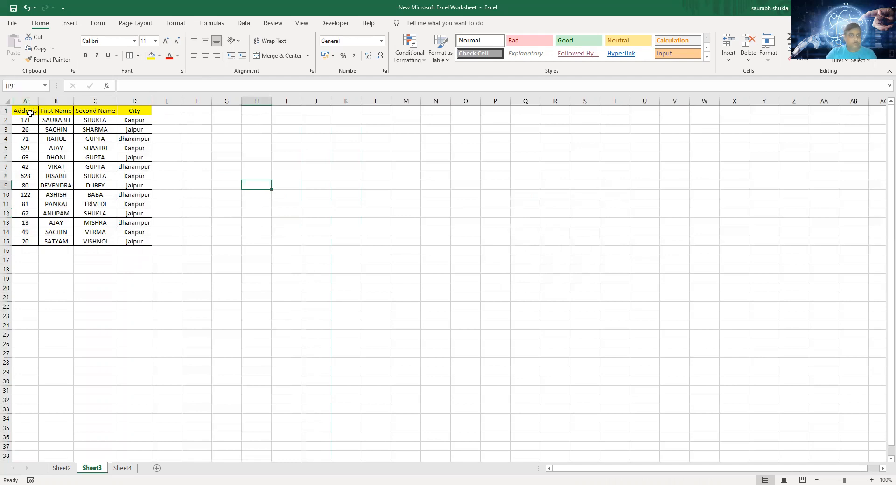
- Copy the table A1:D15 and paste only its values starting at cell H1
{"action": "left_click_drag", "start_coordinate": [30, 111], "coordinate": [140, 242]}
{"action": "key", "text": "ctrl+c"}
{"action": "left_click", "coordinate": [246, 109]}
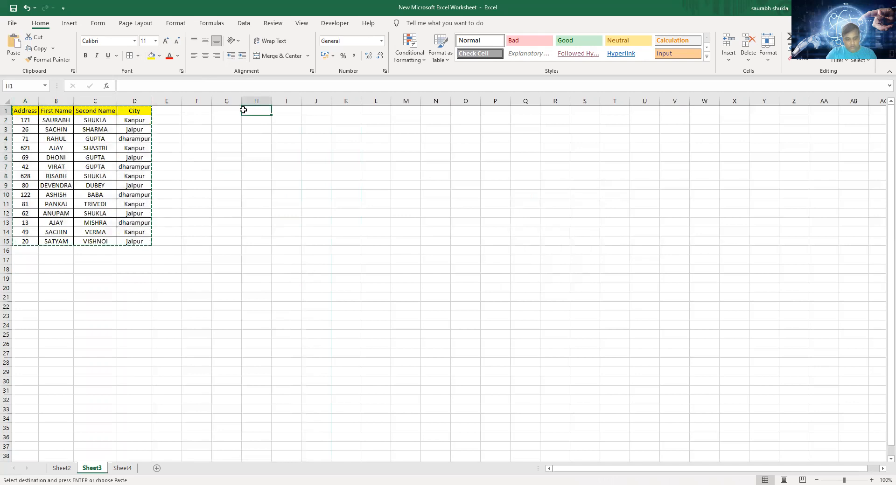
{"action": "key", "text": "alt"}
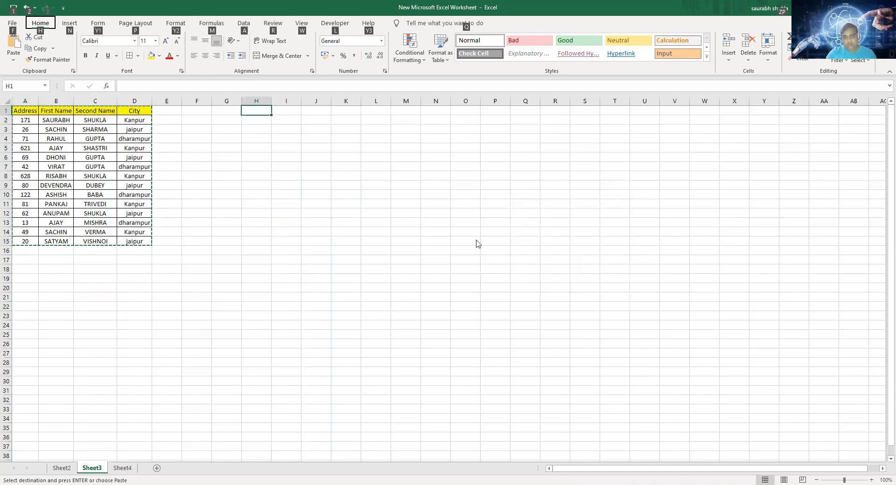
{"action": "key", "text": "e"}
{"action": "key", "text": "s"}
{"action": "left_click", "coordinate": [463, 228]}
{"action": "left_click", "coordinate": [557, 325]}
{"action": "left_click", "coordinate": [402, 149]}
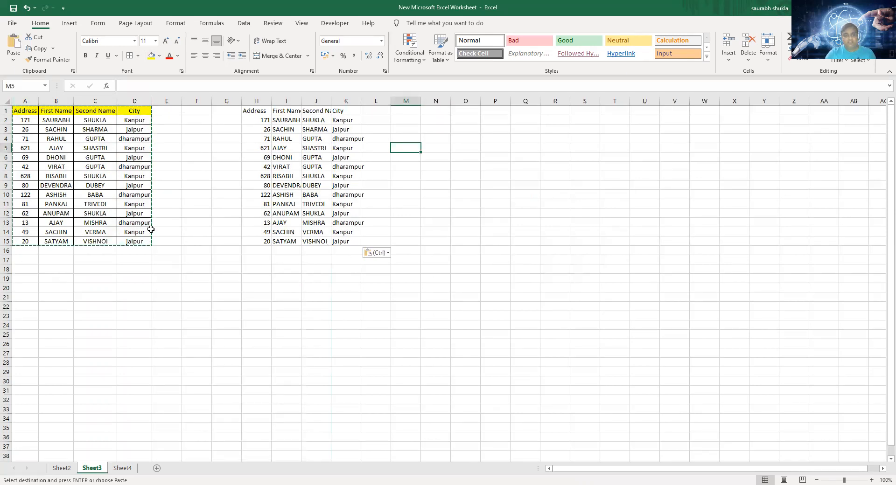
- Copy the formatting of A1:D15 onto the pasted table H1:K15 with Format Painter
{"action": "mouse_move", "coordinate": [21, 112]}
{"action": "left_mouse_down"}
{"action": "mouse_move", "coordinate": [131, 129]}
{"action": "mouse_move", "coordinate": [135, 241]}
{"action": "left_mouse_up"}
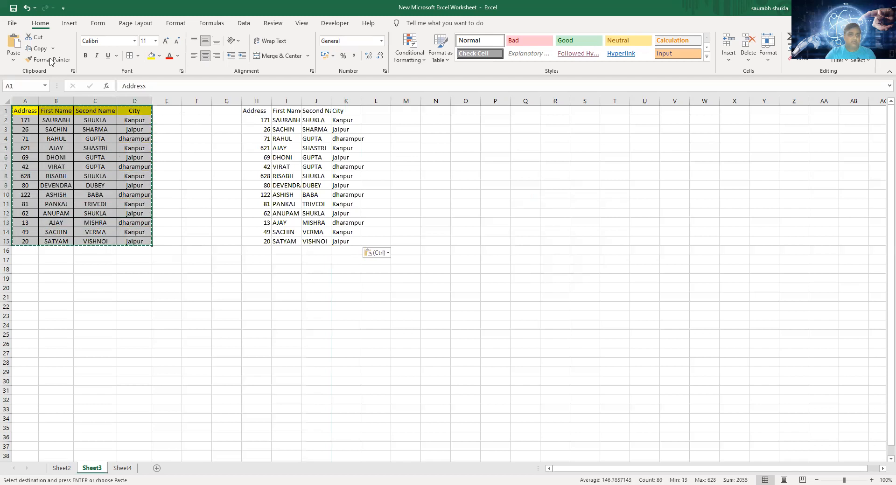
{"action": "left_click", "coordinate": [47, 61]}
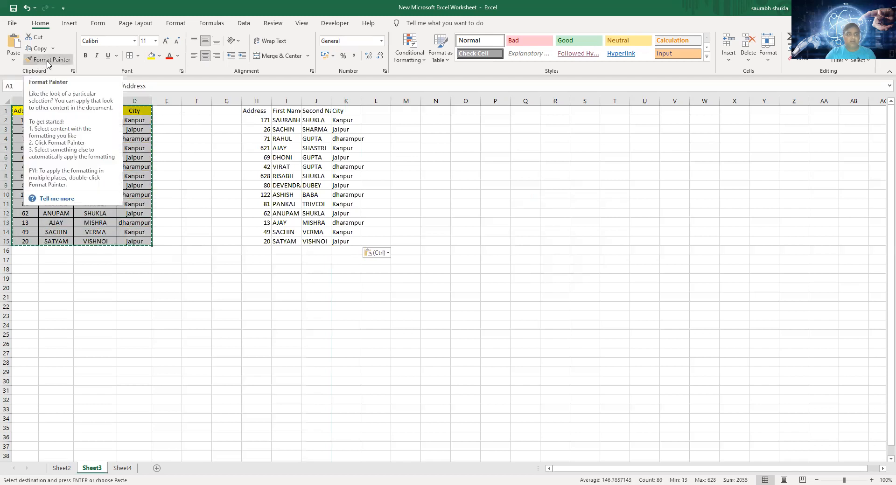
{"action": "mouse_move", "coordinate": [256, 111]}
{"action": "left_mouse_down"}
{"action": "mouse_move", "coordinate": [339, 122]}
{"action": "mouse_move", "coordinate": [343, 242]}
{"action": "left_mouse_up"}
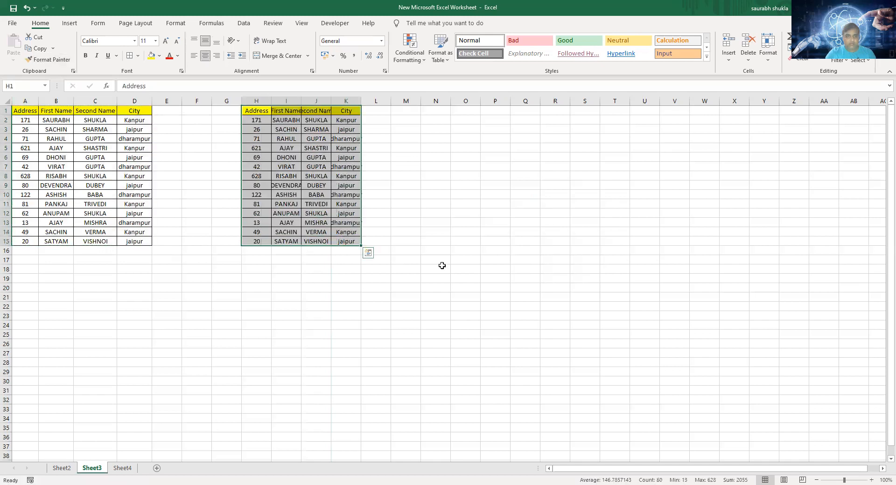
{"action": "left_click", "coordinate": [436, 213]}
- Autofit the widths of columns H:K to the copied table's contents
{"action": "left_click_drag", "start_coordinate": [267, 103], "coordinate": [340, 103]}
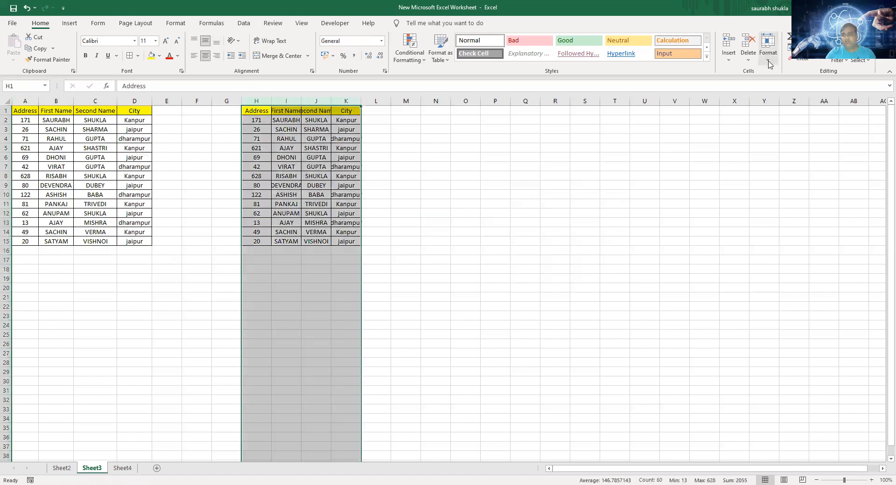
{"action": "left_click", "coordinate": [769, 56]}
{"action": "left_click", "coordinate": [798, 130]}
{"action": "left_click", "coordinate": [605, 157]}
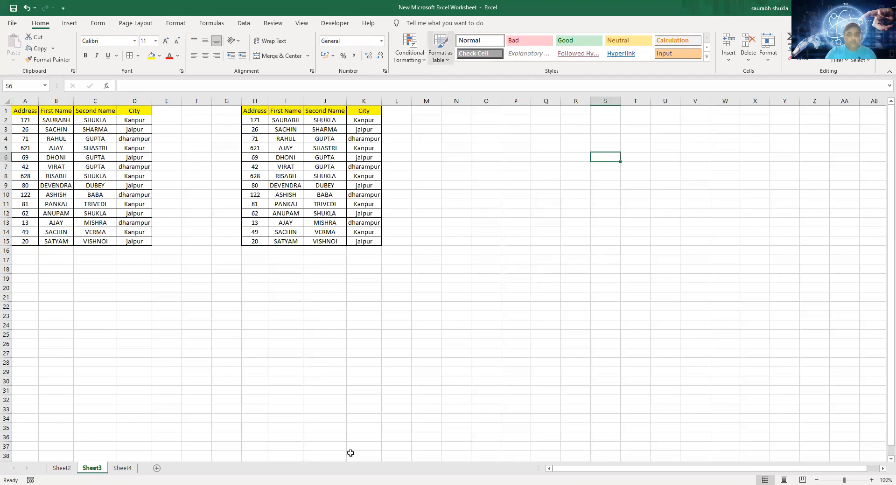
{"action": "left_click", "coordinate": [65, 469]}
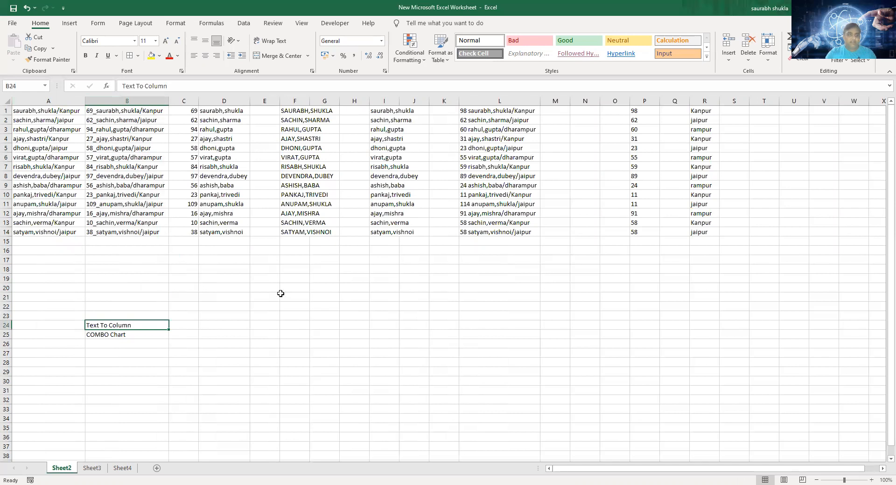
{"action": "key", "text": "ctrl+Page_Down"}
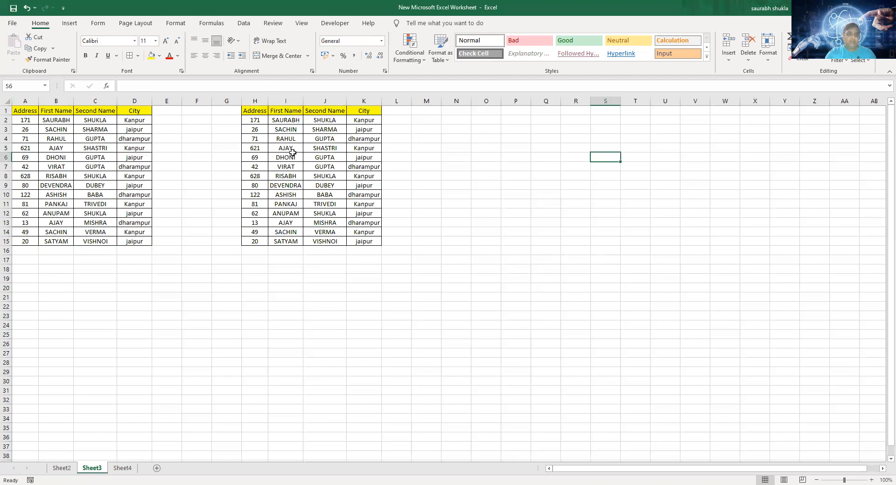
{"action": "left_click", "coordinate": [140, 140]}
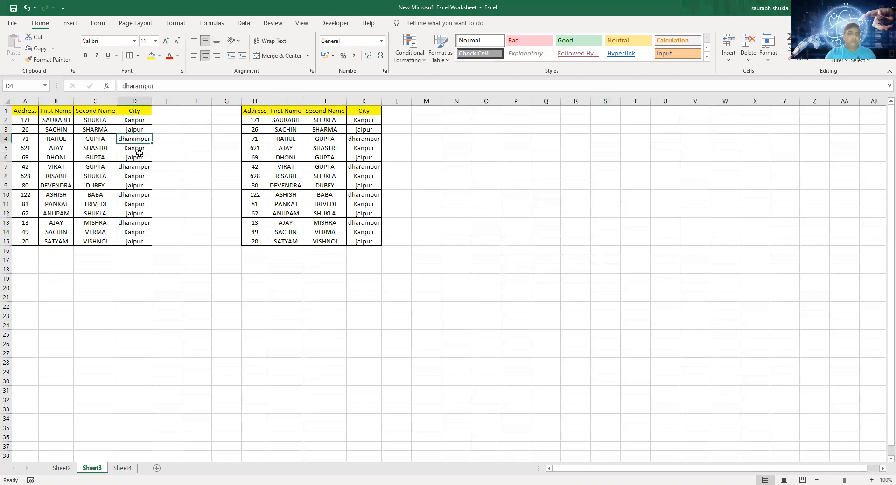
{"action": "left_click", "coordinate": [139, 150]}
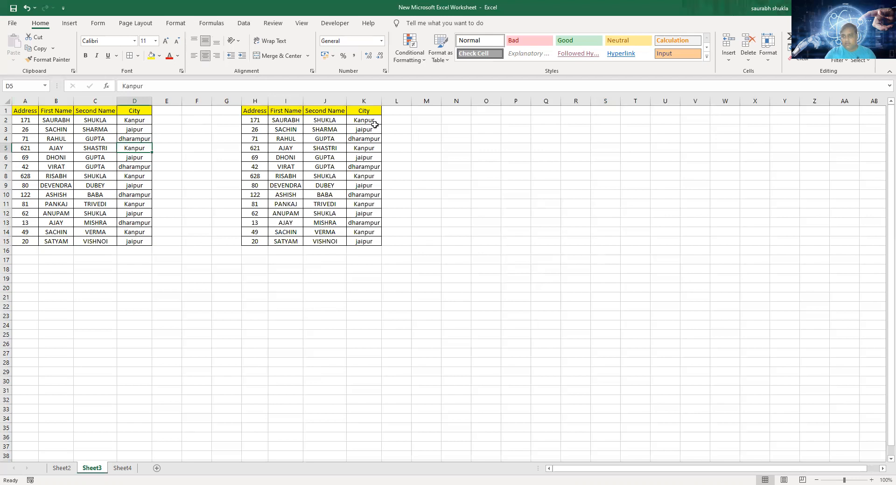
- Insert a Clustered Column - Line combo chart from the Name, Age and Income data in A1:C16 of Sheet4
{"action": "left_click", "coordinate": [124, 469]}
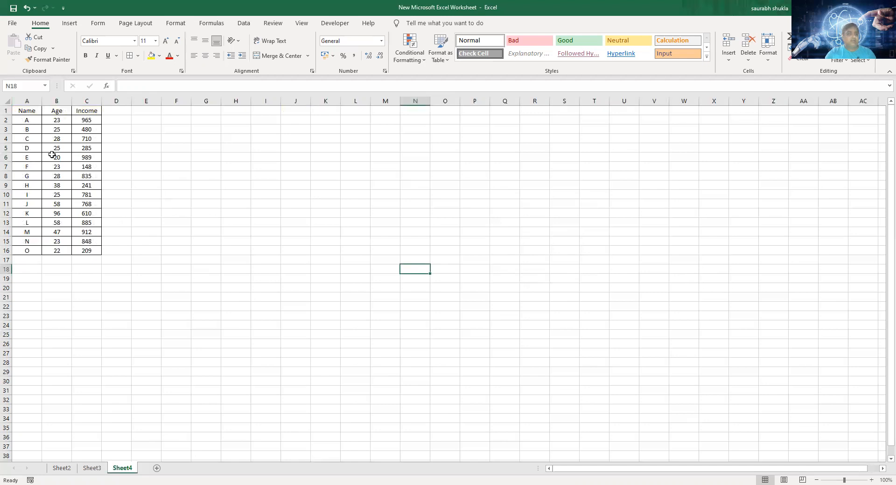
{"action": "left_click_drag", "start_coordinate": [30, 112], "coordinate": [85, 251]}
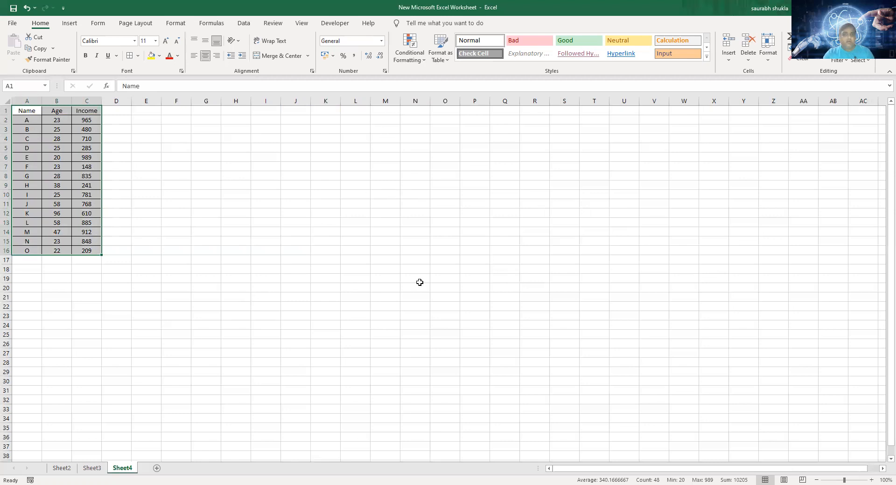
{"action": "left_click", "coordinate": [69, 24]}
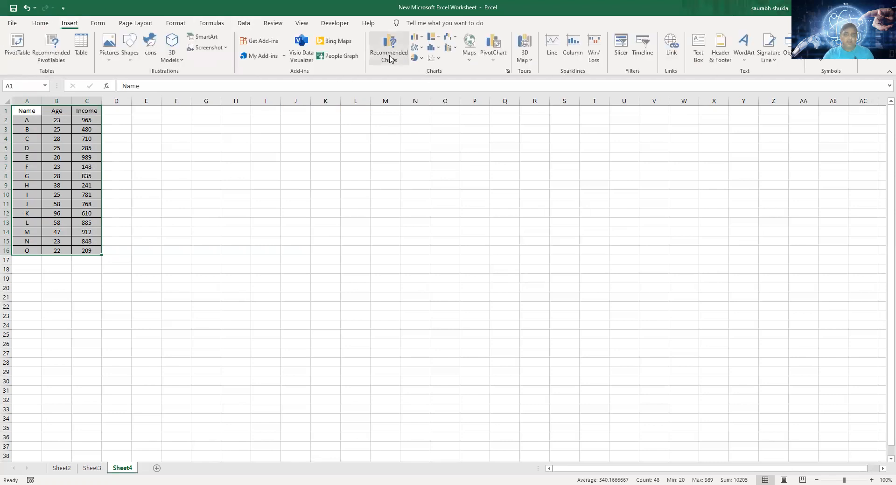
{"action": "left_click", "coordinate": [395, 60]}
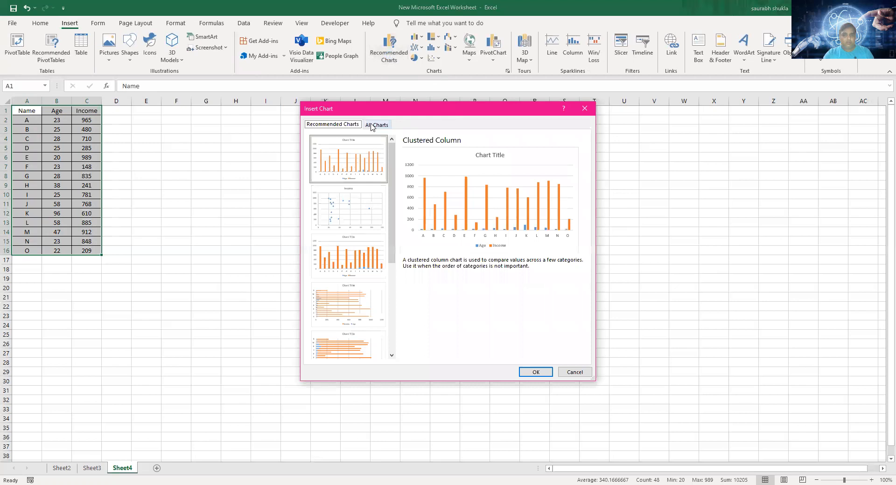
{"action": "left_click", "coordinate": [372, 125]}
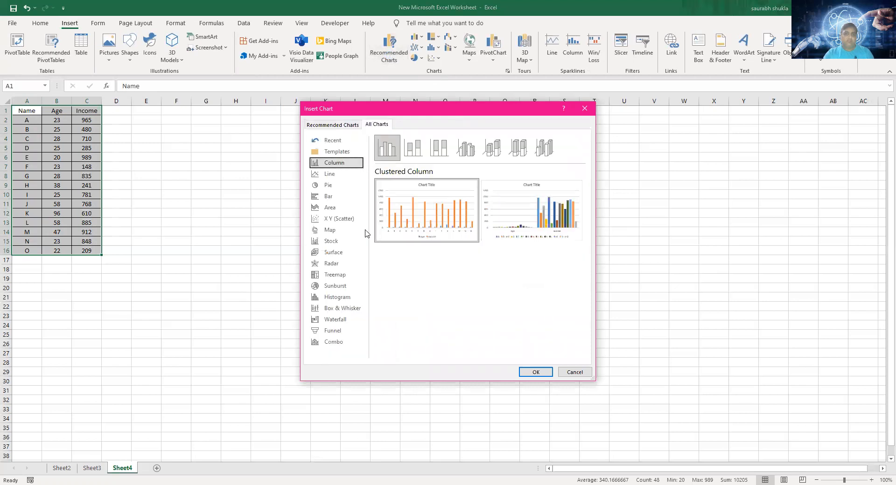
{"action": "left_click", "coordinate": [346, 343]}
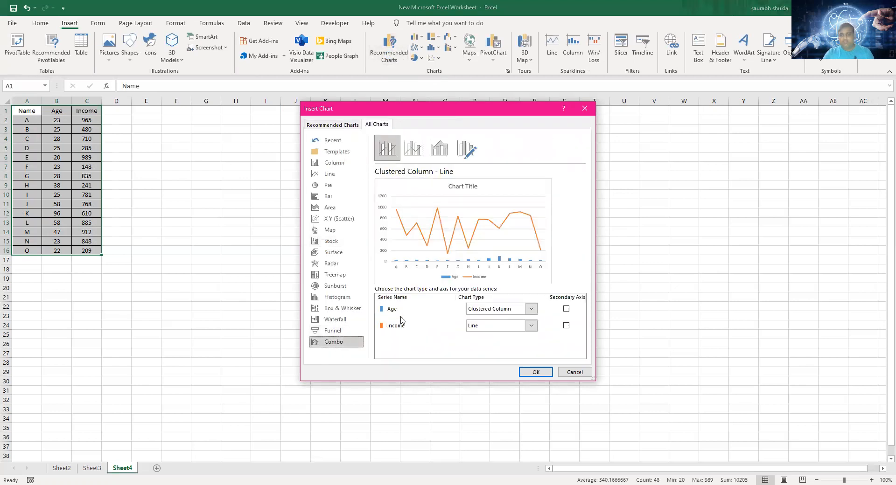
{"action": "left_click", "coordinate": [541, 371]}
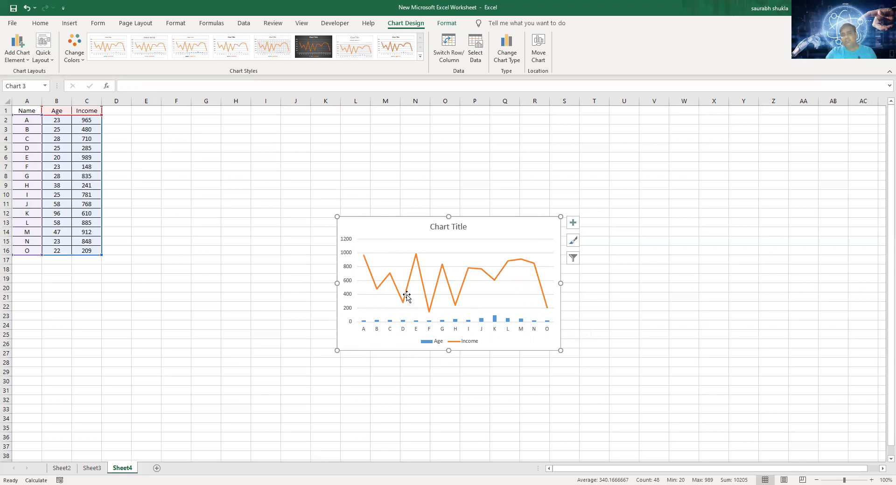
- Change the combo chart so that the Income line is plotted on the secondary axis
{"action": "right_click", "coordinate": [538, 224]}
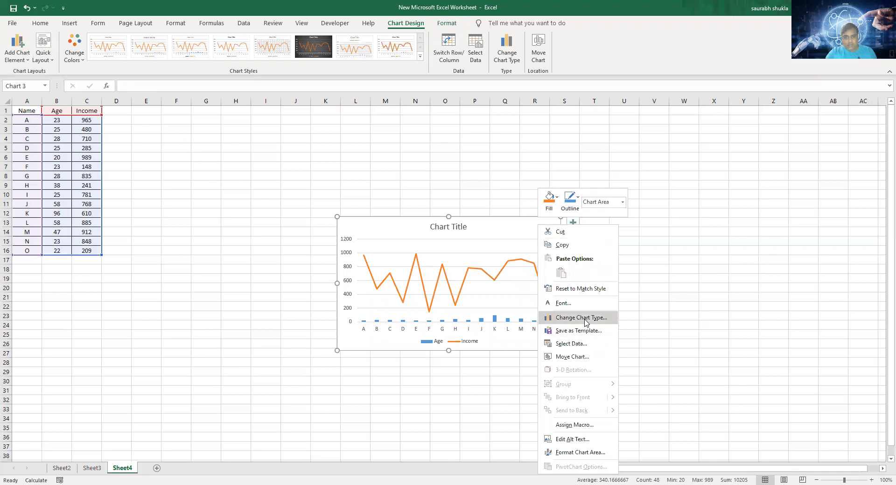
{"action": "left_click", "coordinate": [581, 318]}
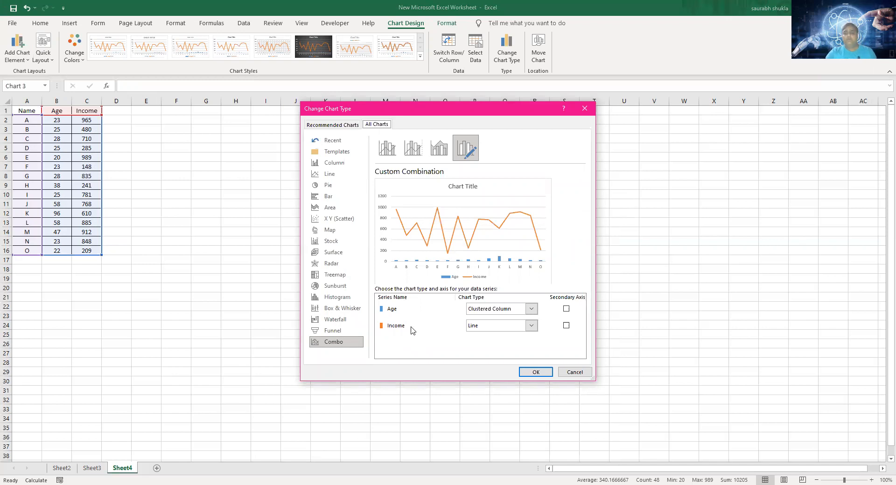
{"action": "left_click", "coordinate": [566, 326]}
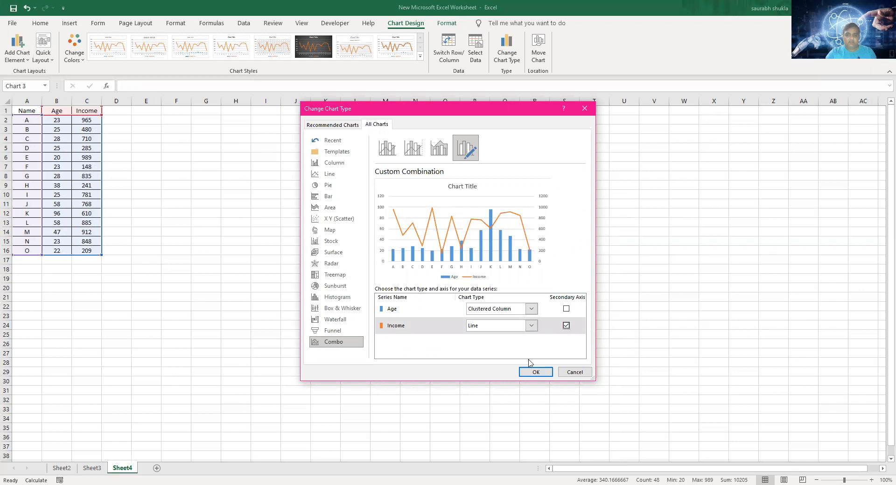
{"action": "left_click", "coordinate": [533, 372]}
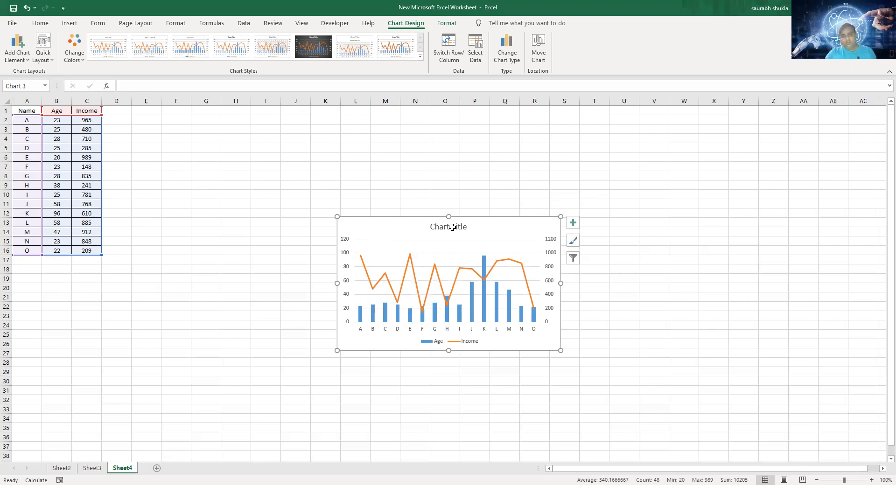
- Add data labels to the combo chart and enlarge it to cover about G5:W34
{"action": "left_click", "coordinate": [571, 224]}
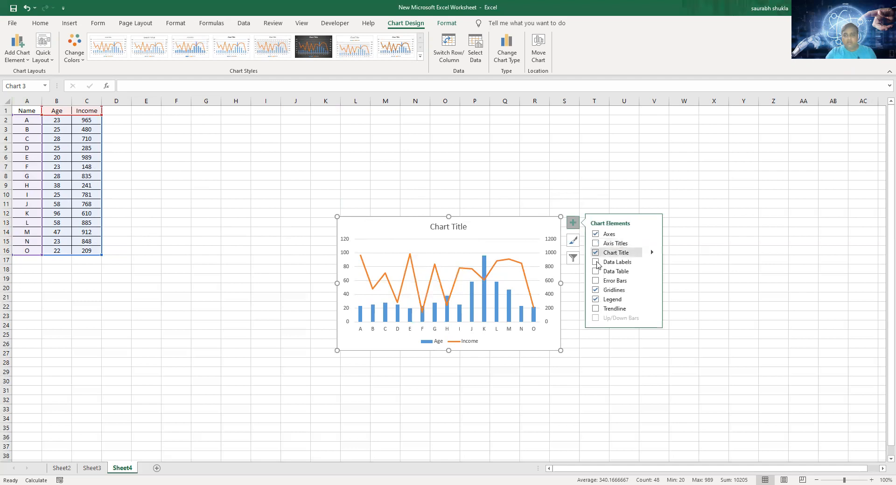
{"action": "left_click", "coordinate": [597, 263]}
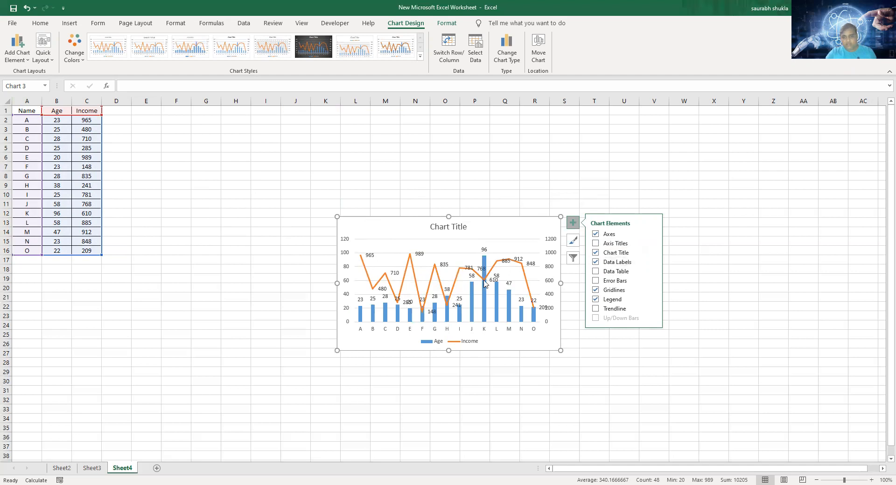
{"action": "left_click_drag", "start_coordinate": [337, 284], "coordinate": [199, 278]}
{"action": "left_click_drag", "start_coordinate": [560, 283], "coordinate": [678, 292]}
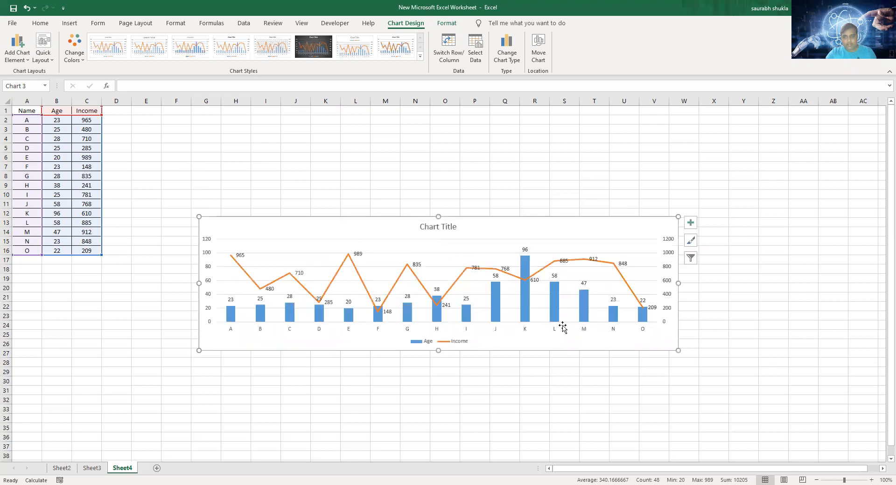
{"action": "left_click_drag", "start_coordinate": [438, 216], "coordinate": [429, 146]}
{"action": "left_click_drag", "start_coordinate": [439, 350], "coordinate": [440, 422]}
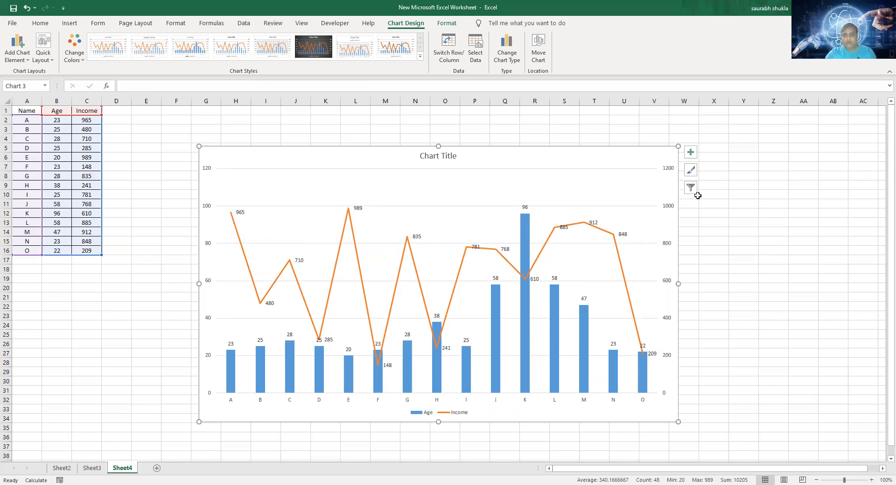
{"action": "left_click", "coordinate": [695, 152]}
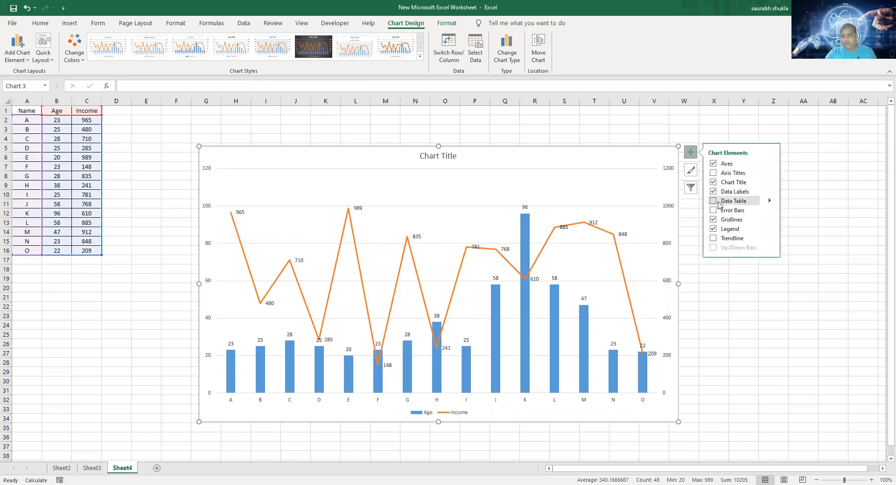
{"action": "left_click", "coordinate": [713, 239]}
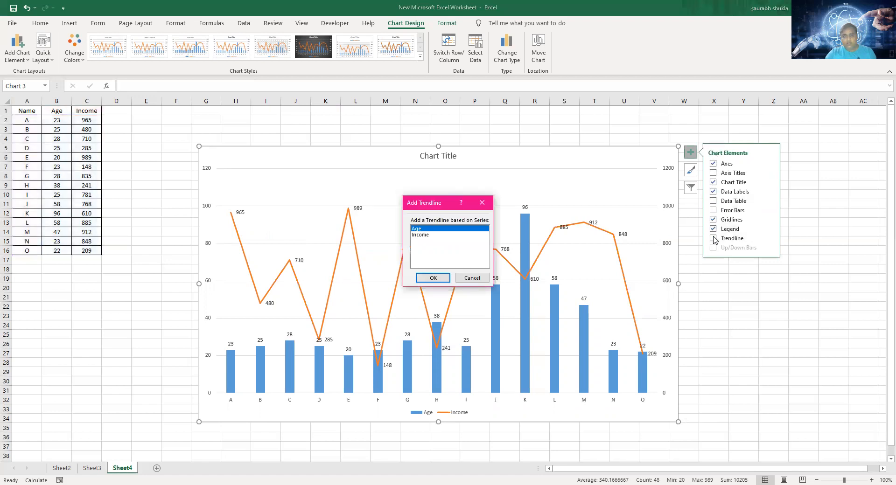
{"action": "left_click", "coordinate": [472, 278]}
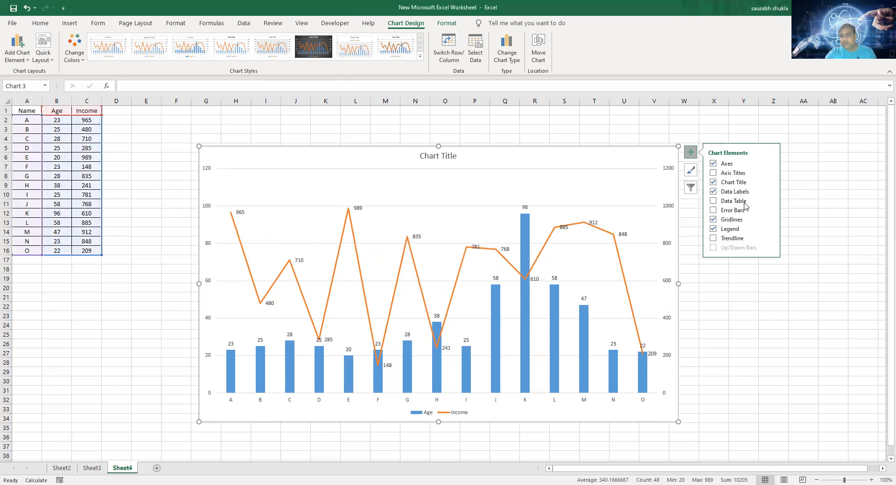
- Try a data table beneath the combo chart and remove it again
{"action": "left_click", "coordinate": [713, 202]}
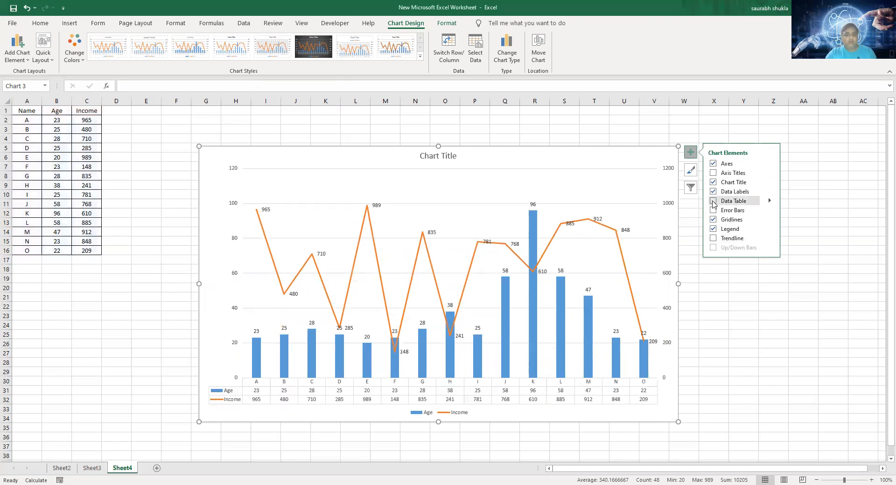
{"action": "left_click", "coordinate": [713, 202]}
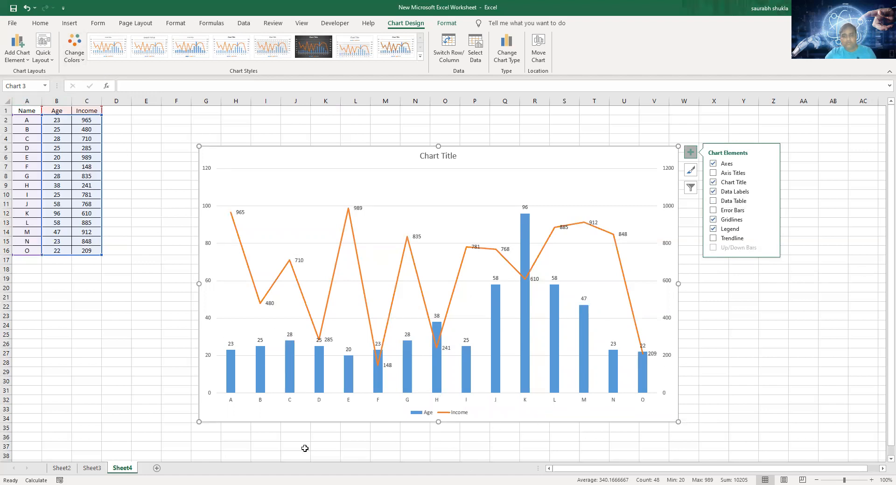
{"action": "left_click", "coordinate": [713, 203]}
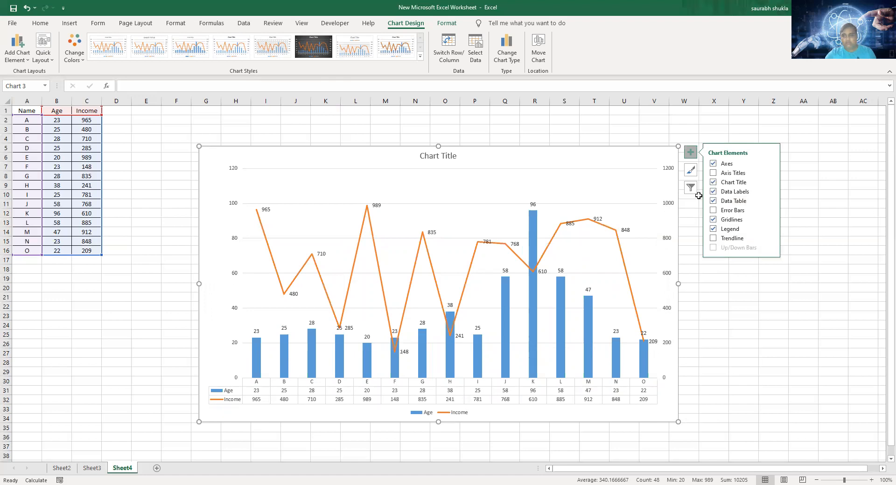
{"action": "left_click", "coordinate": [714, 201]}
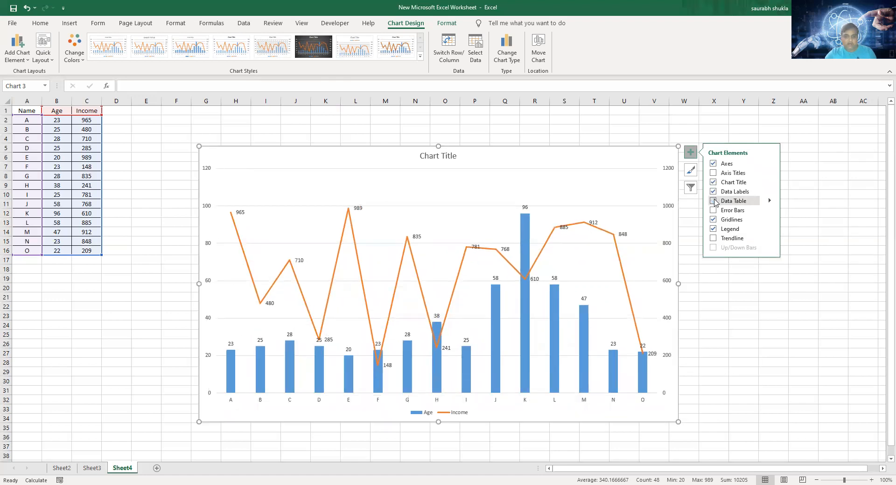
- Add axis titles to the combo chart and set the horizontal axis title to "Name"
{"action": "left_click", "coordinate": [714, 174]}
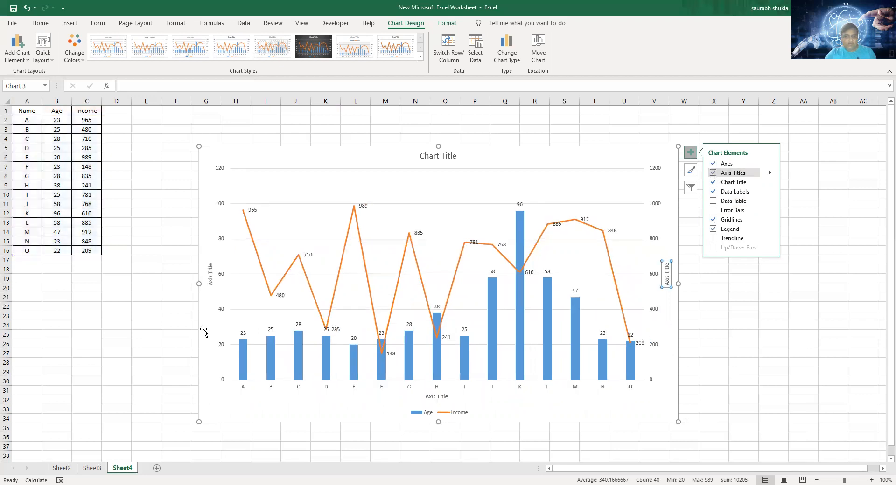
{"action": "left_click", "coordinate": [443, 398]}
{"action": "double_click", "coordinate": [429, 397]}
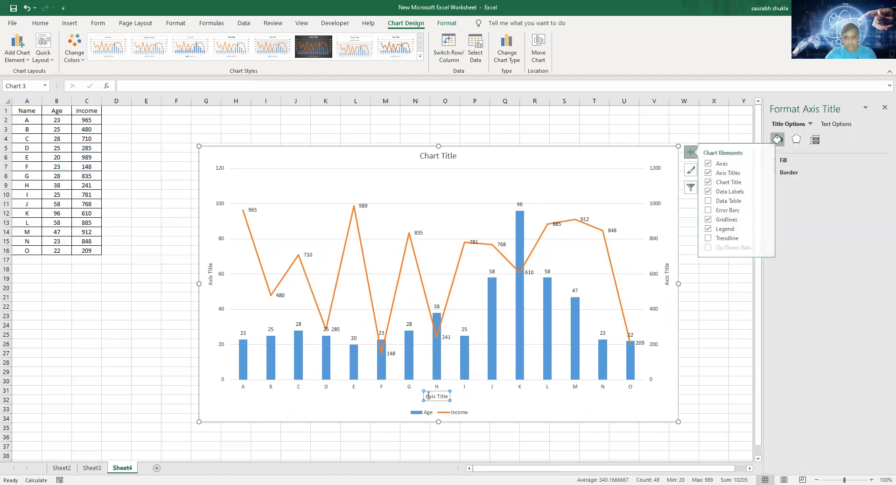
{"action": "left_click_drag", "start_coordinate": [425, 397], "coordinate": [455, 396]}
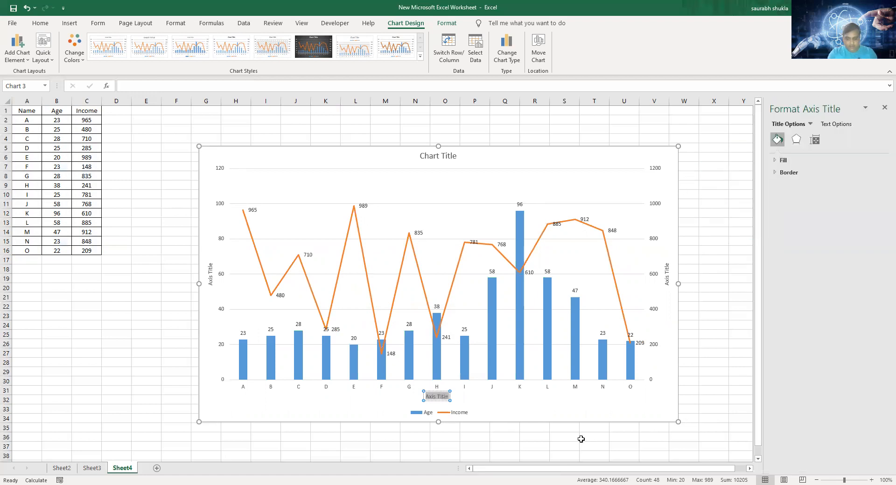
{"action": "type", "text": "Name"}
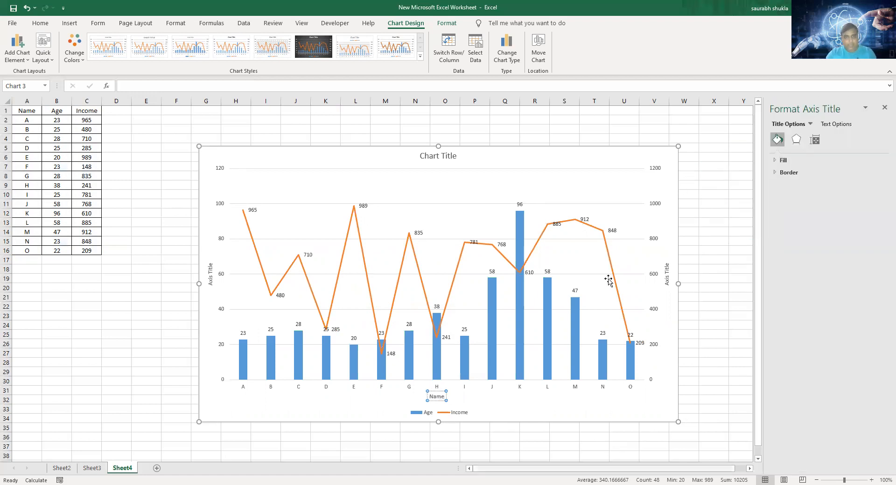
- Set the primary vertical axis title of the chart to "Age"
{"action": "left_click", "coordinate": [211, 267]}
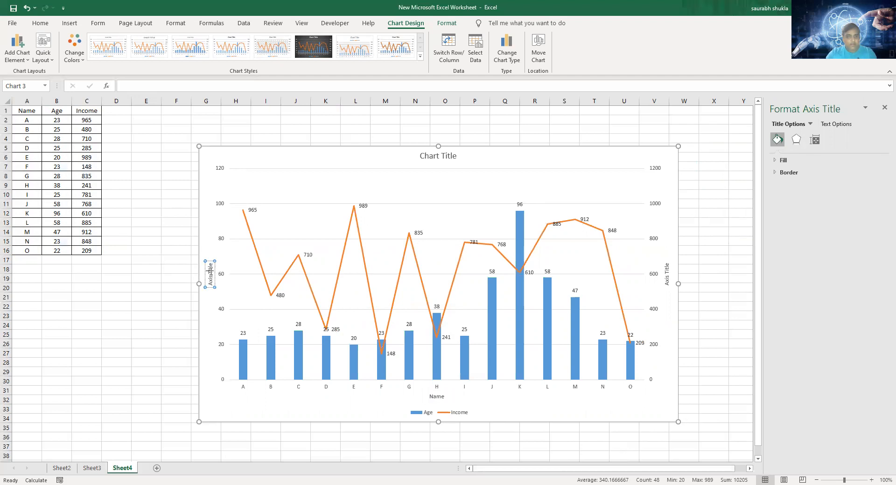
{"action": "key", "text": "BackSpace"}
{"action": "key", "text": "BackSpace"}
{"action": "key", "text": "BackSpace"}
{"action": "key", "text": "BackSpace"}
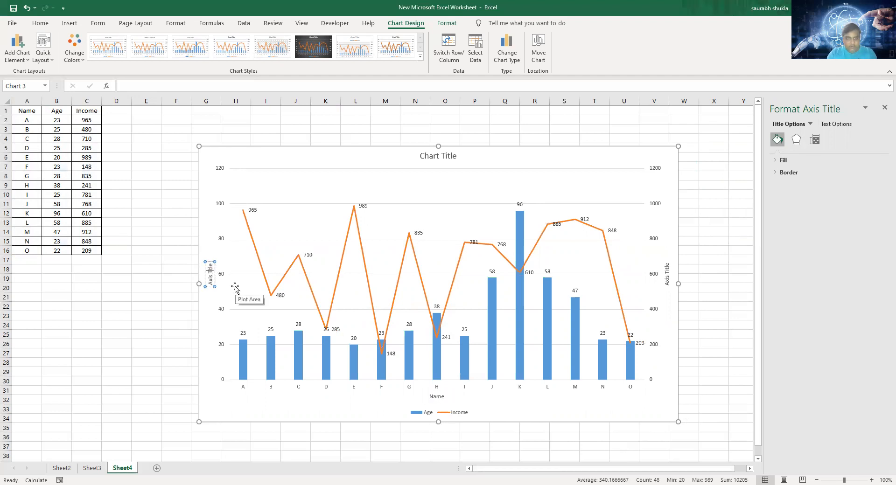
{"action": "key", "text": "BackSpace"}
{"action": "key", "text": "BackSpace"}
{"action": "key", "text": "BackSpace"}
{"action": "key", "text": "BackSpace"}
{"action": "key", "text": "BackSpace"}
{"action": "key", "text": "BackSpace"}
{"action": "type", "text": "Age"}
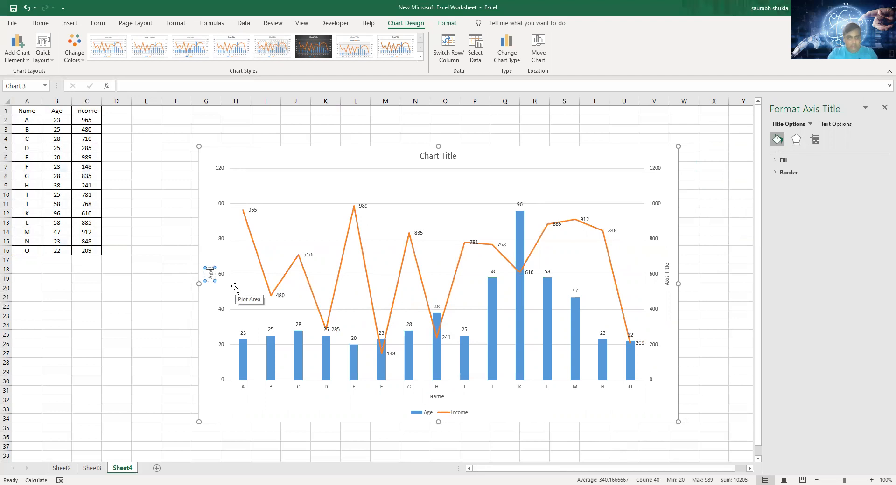
- Set the secondary vertical axis title of the chart to "Income"
{"action": "left_click", "coordinate": [667, 266]}
{"action": "left_click", "coordinate": [667, 272]}
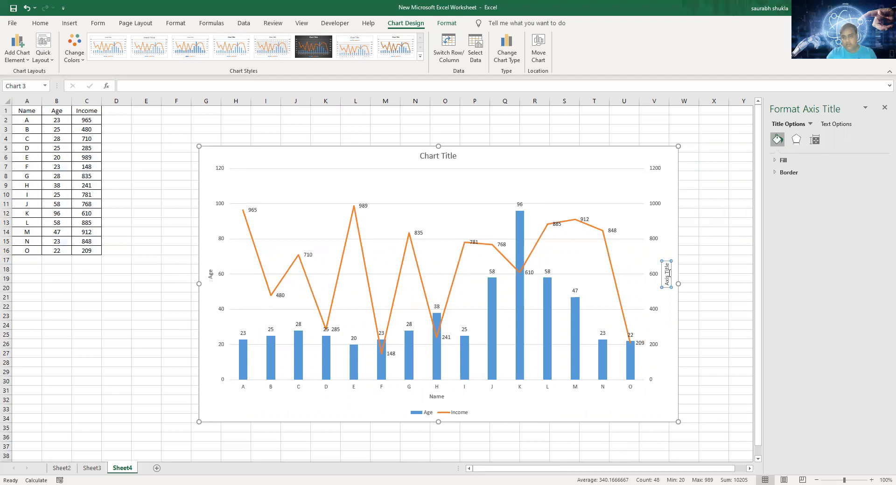
{"action": "key", "text": "Delete"}
{"action": "key", "text": "Delete"}
{"action": "key", "text": "Delete"}
{"action": "key", "text": "Delete"}
{"action": "key", "text": "Delete"}
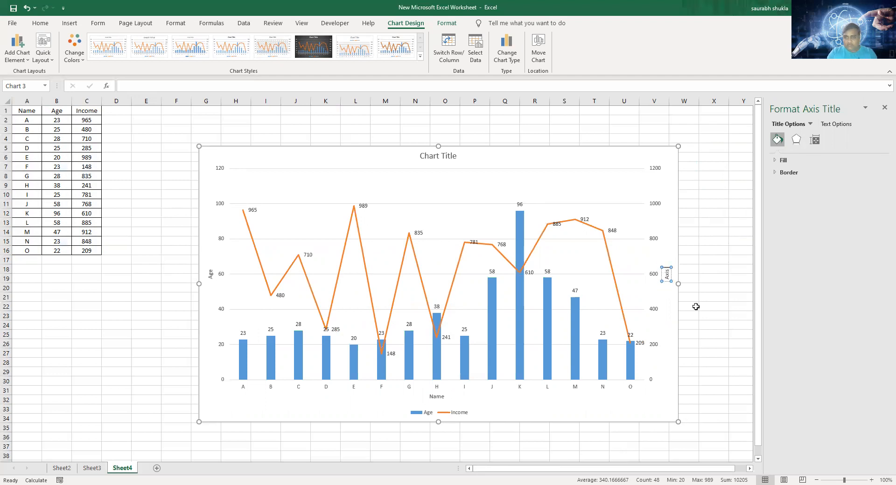
{"action": "key", "text": "BackSpace"}
{"action": "key", "text": "BackSpace"}
{"action": "key", "text": "BackSpace"}
{"action": "key", "text": "BackSpace"}
{"action": "type", "text": "Inc"}
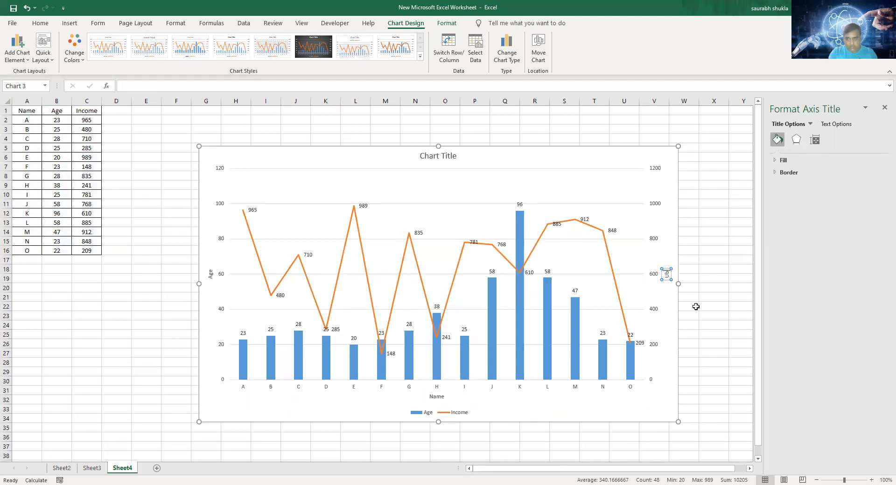
{"action": "key", "text": "BackSpace"}
{"action": "key", "text": "BackSpace"}
{"action": "type", "text": "Income"}
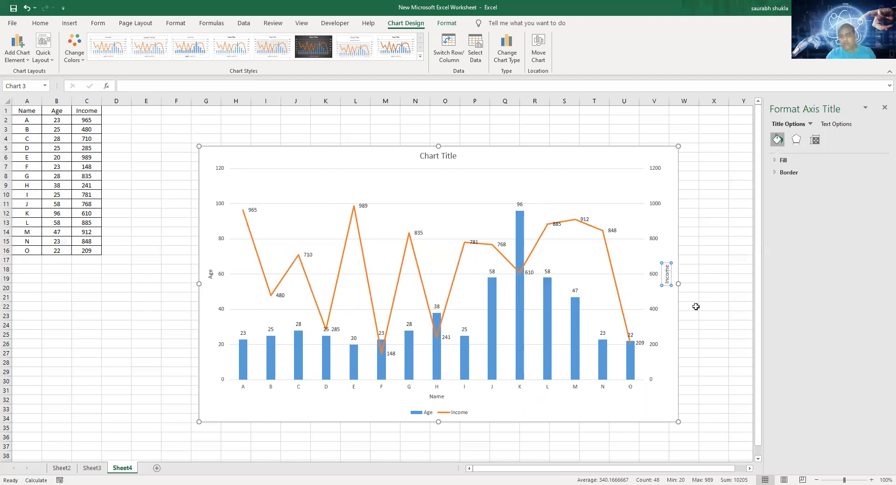
- Change the chart title to "Age/Income Analysis of Customers"
{"action": "left_click", "coordinate": [651, 155]}
{"action": "left_click", "coordinate": [423, 156]}
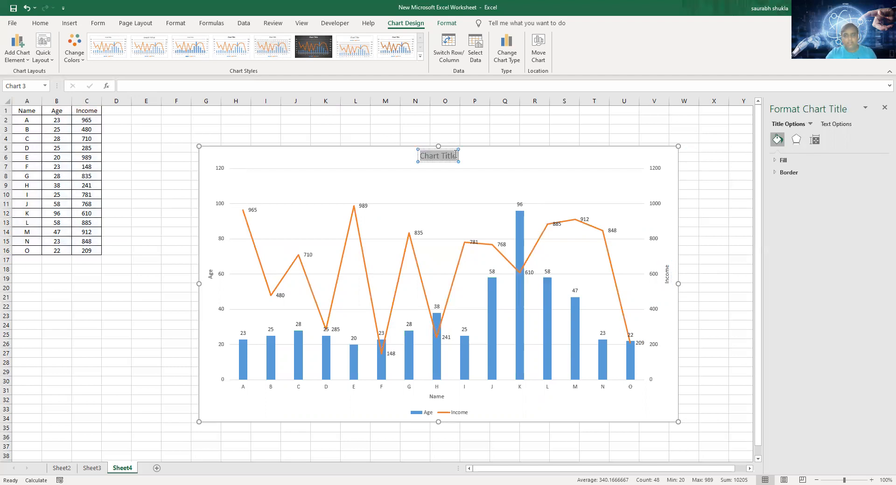
{"action": "type", "text": "Age"}
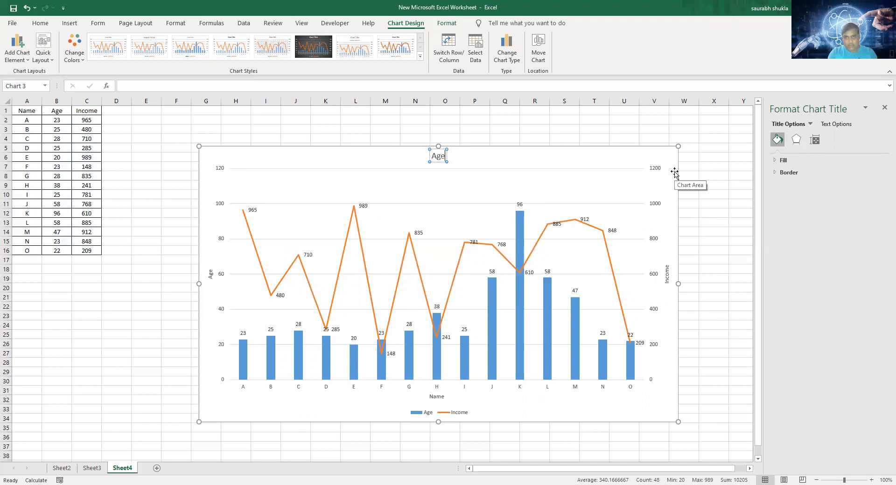
{"action": "type", "text": "/Income Analysis of Customers"}
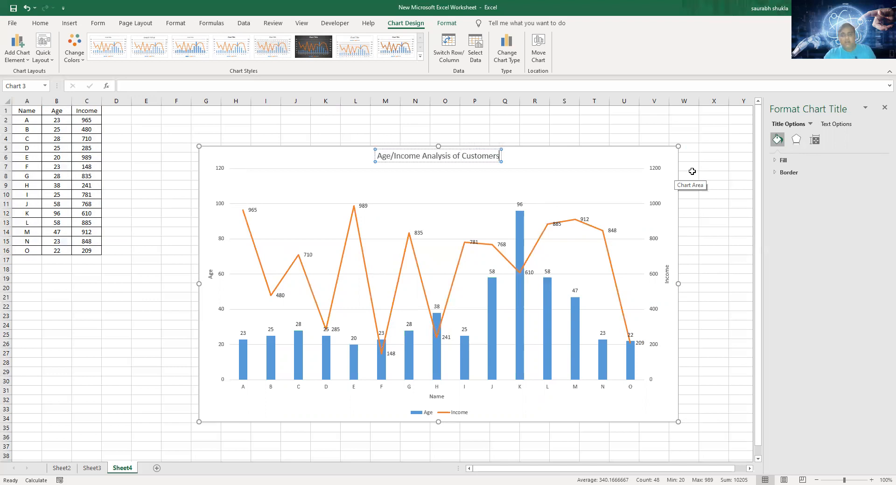
- Enlarge the chart to cover about F2:W34, deselect it and close the formatting pane
{"action": "left_click", "coordinate": [436, 145]}
{"action": "left_click_drag", "start_coordinate": [438, 146], "coordinate": [437, 115]}
{"action": "left_click_drag", "start_coordinate": [201, 266], "coordinate": [183, 268]}
{"action": "left_click_drag", "start_coordinate": [678, 269], "coordinate": [697, 268]}
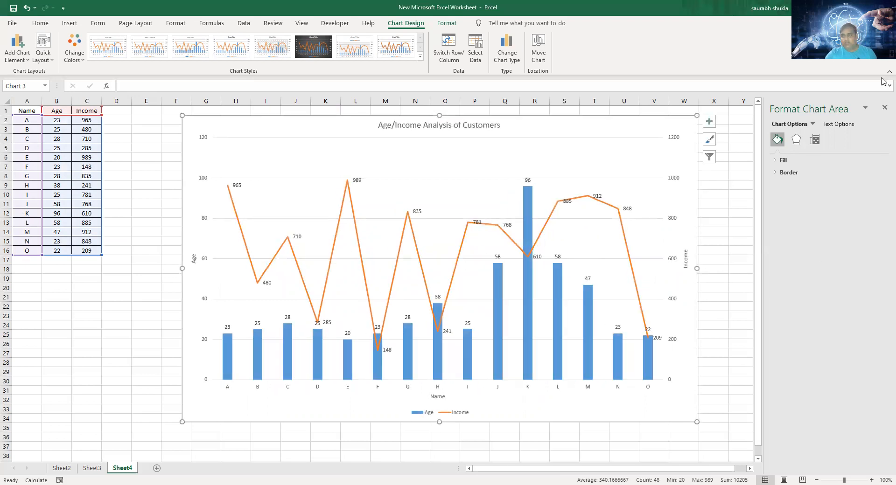
{"action": "left_click", "coordinate": [736, 195]}
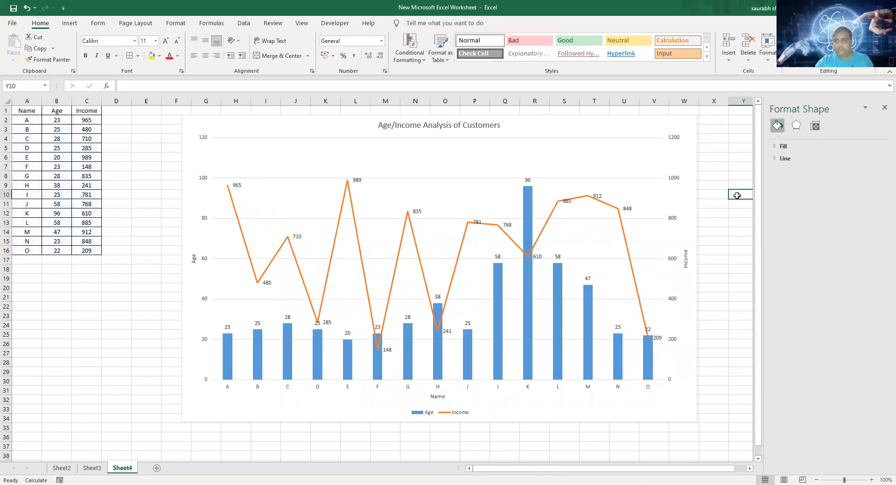
{"action": "left_click", "coordinate": [884, 108]}
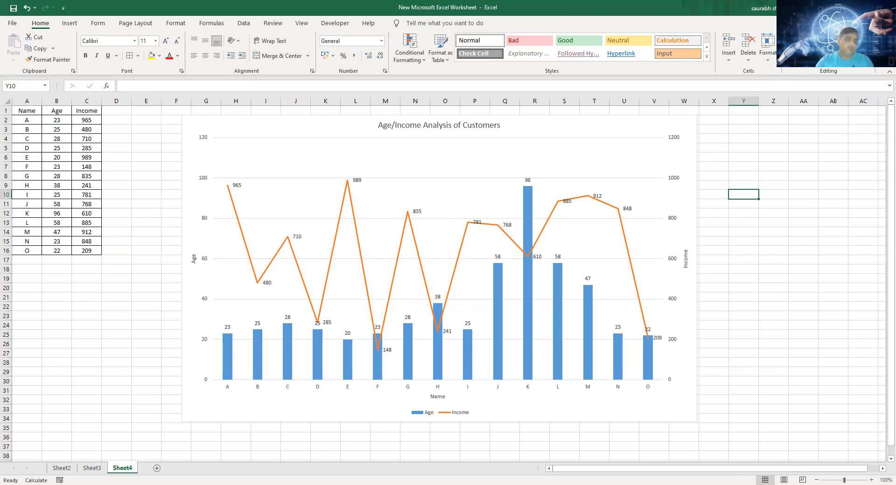
- Add filters to the Name, Age and Income headers and sort the table by Income from largest to smallest
{"action": "left_click", "coordinate": [88, 232]}
{"action": "left_click", "coordinate": [96, 166]}
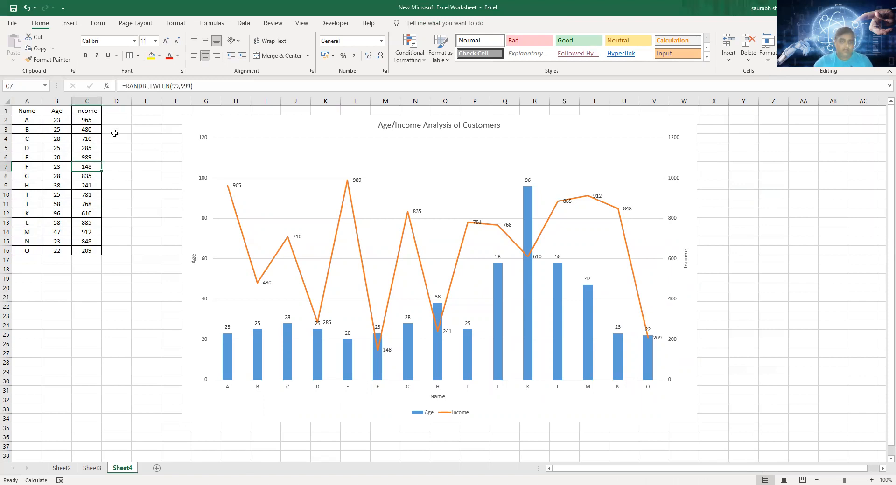
{"action": "left_click", "coordinate": [86, 110]}
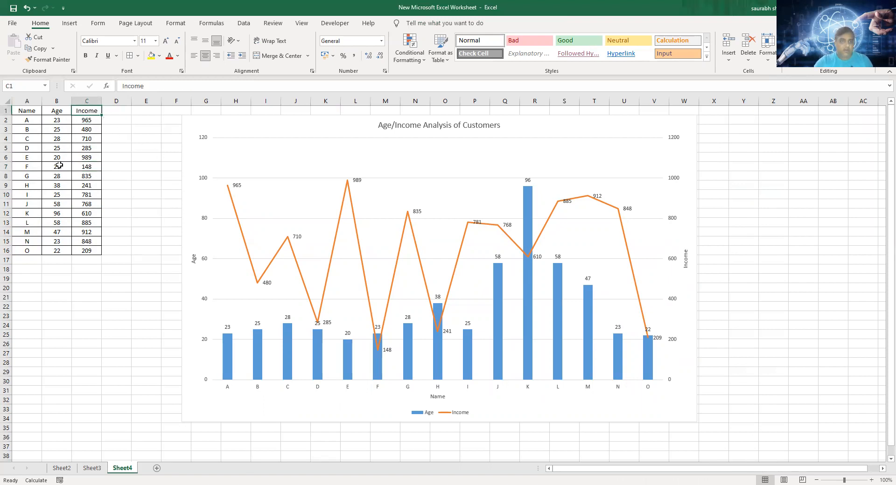
{"action": "left_click", "coordinate": [244, 23]}
{"action": "left_click", "coordinate": [308, 47]}
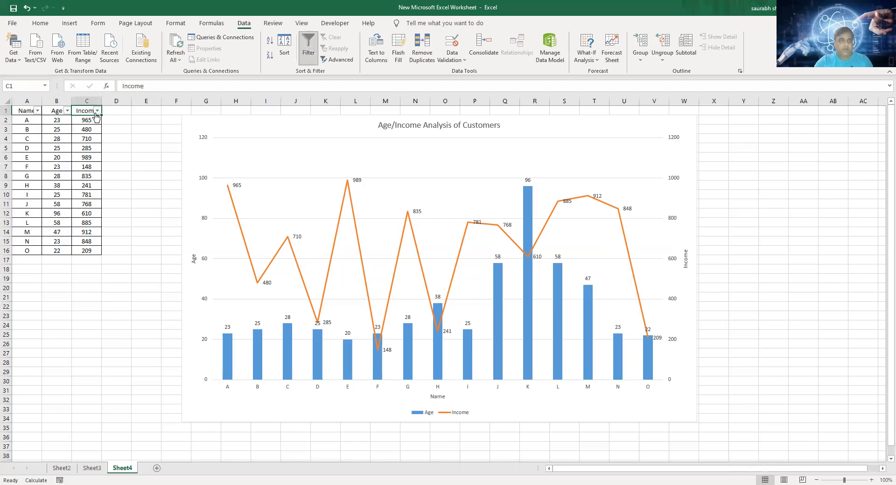
{"action": "key", "text": "alt+Down"}
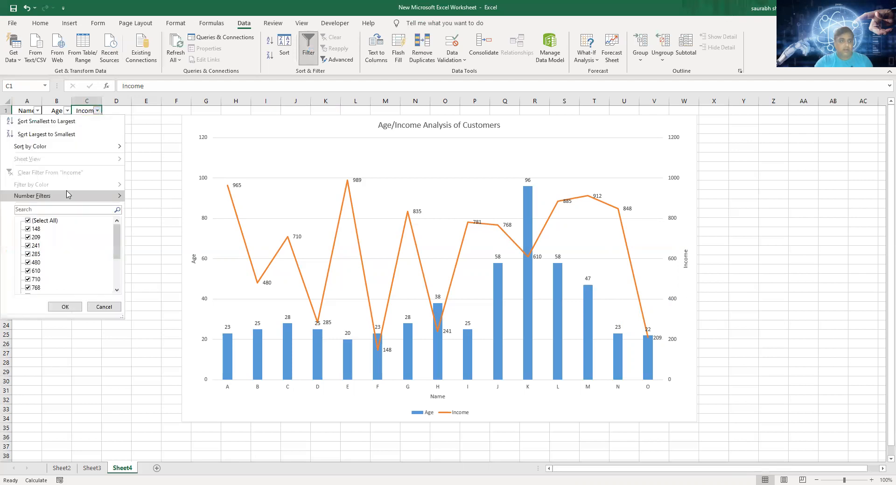
{"action": "mouse_move", "coordinate": [70, 196]}
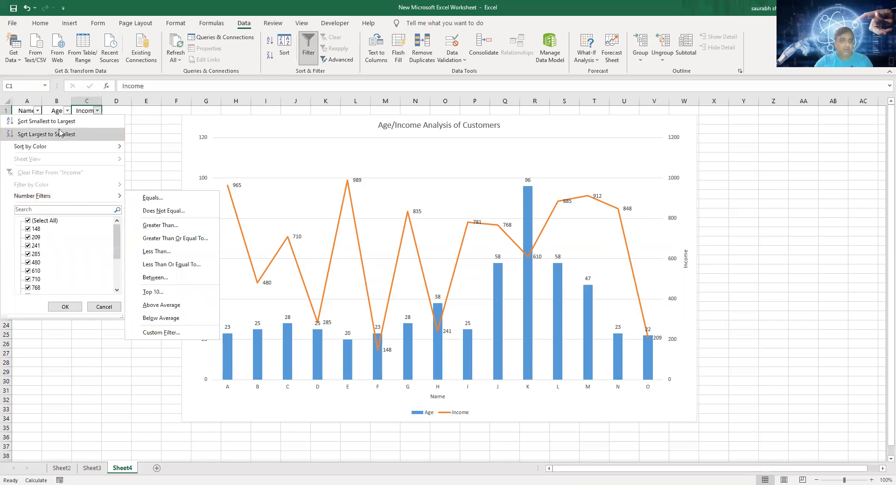
{"action": "key", "text": "Return"}
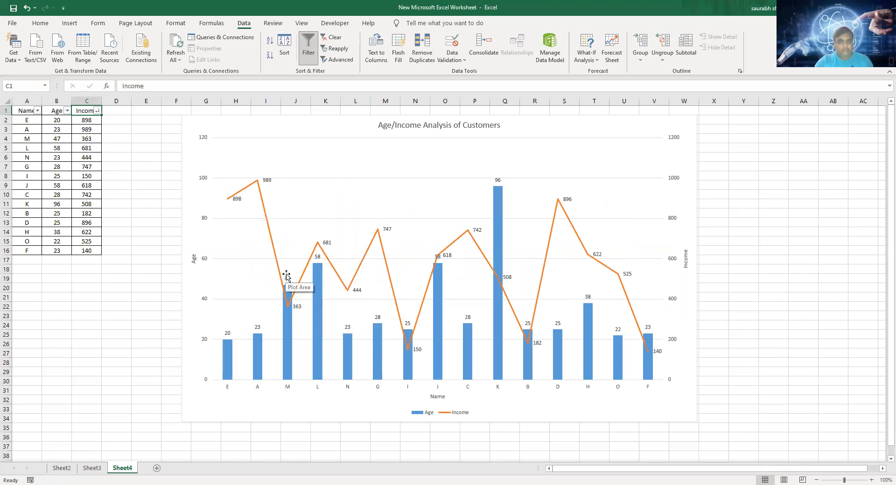
- Sort the table by Income from smallest to largest and remove the header filters
{"action": "left_click", "coordinate": [97, 111]}
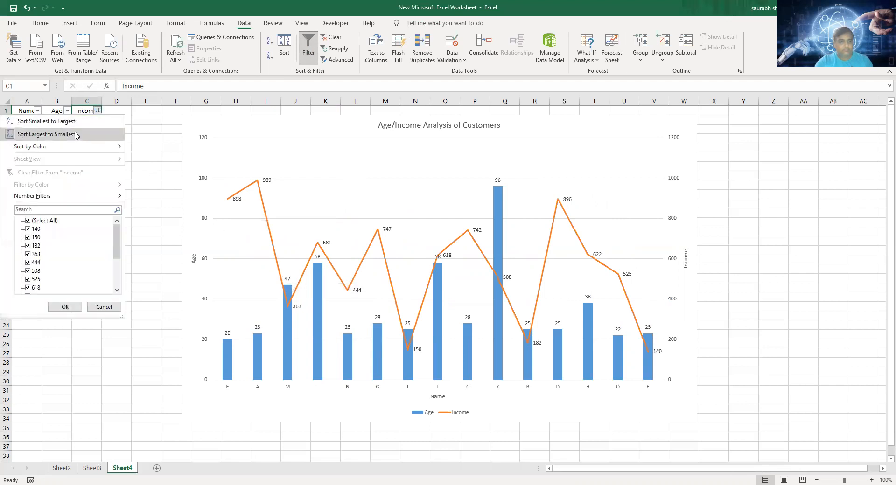
{"action": "left_click", "coordinate": [109, 123]}
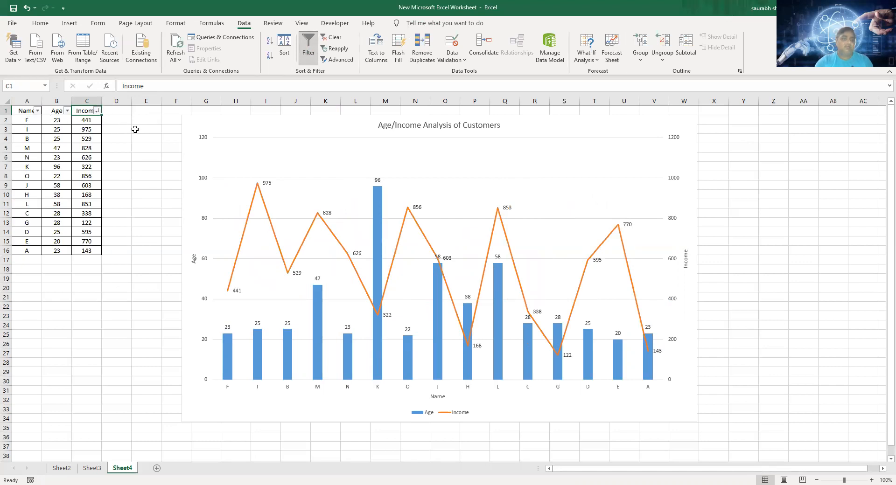
{"action": "left_click", "coordinate": [307, 51]}
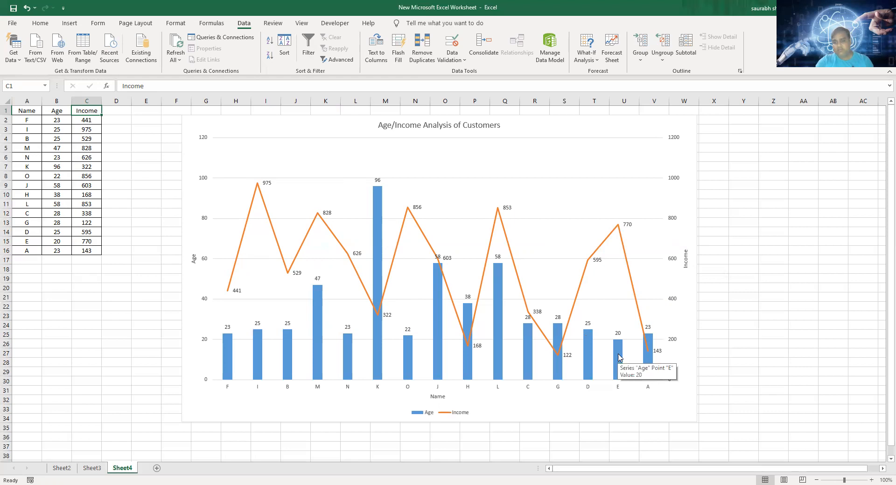
- Apply the dark-background chart style to the Age/Income chart and widen it on both sides to cover about E2:Y34
{"action": "mouse_move", "coordinate": [650, 354]}
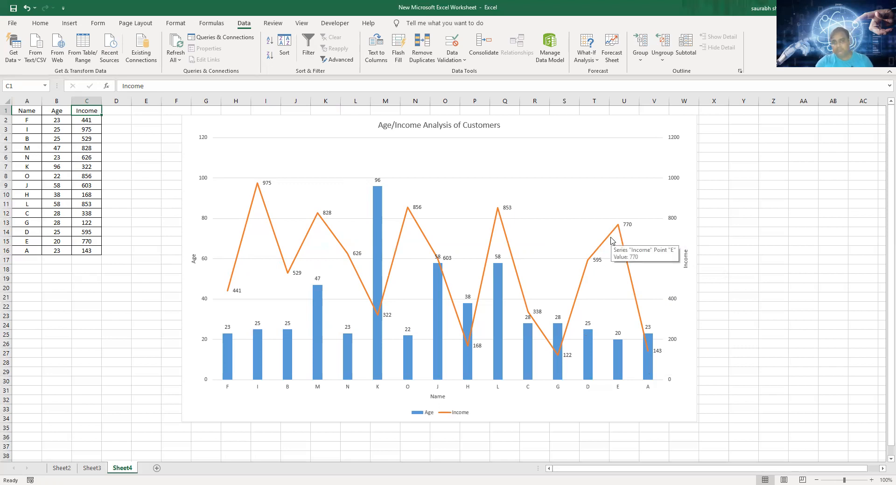
{"action": "left_click", "coordinate": [692, 130]}
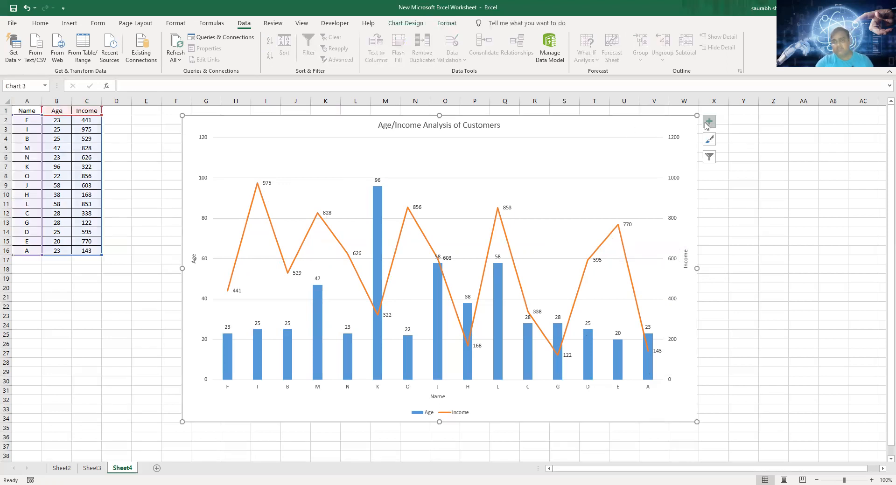
{"action": "left_click", "coordinate": [708, 122]}
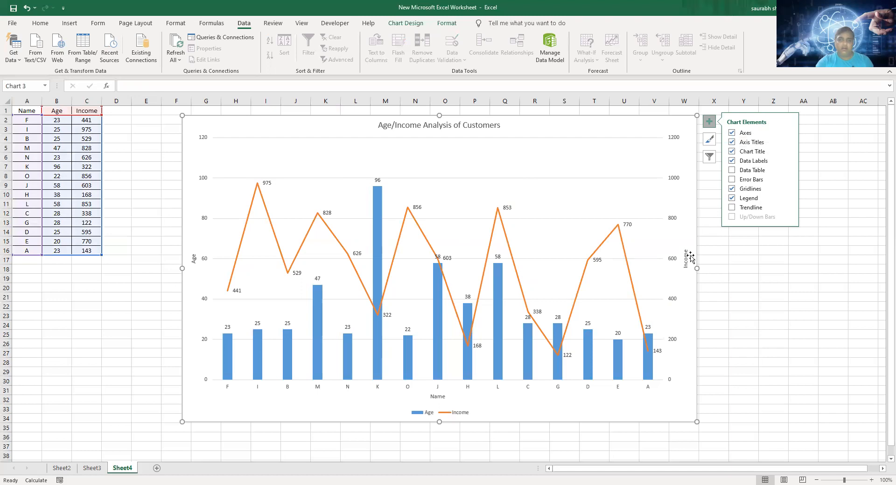
{"action": "left_click", "coordinate": [709, 141]}
{"action": "left_click", "coordinate": [710, 140]}
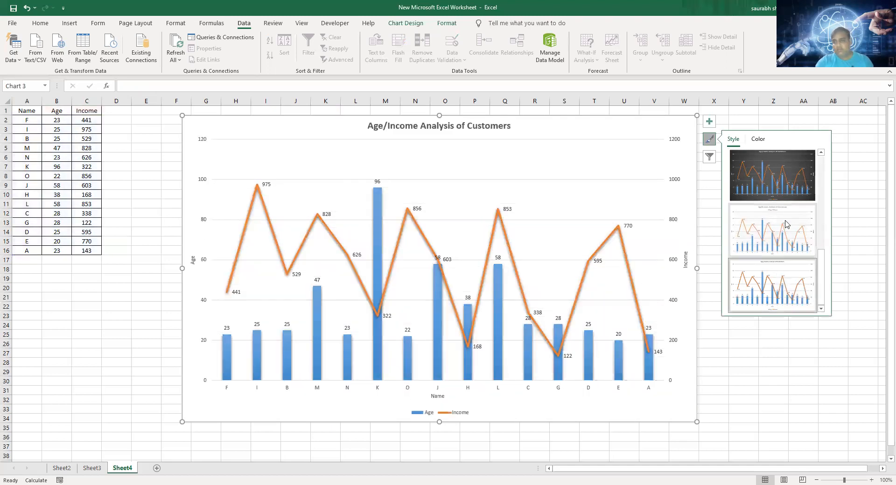
{"action": "left_click", "coordinate": [823, 221]}
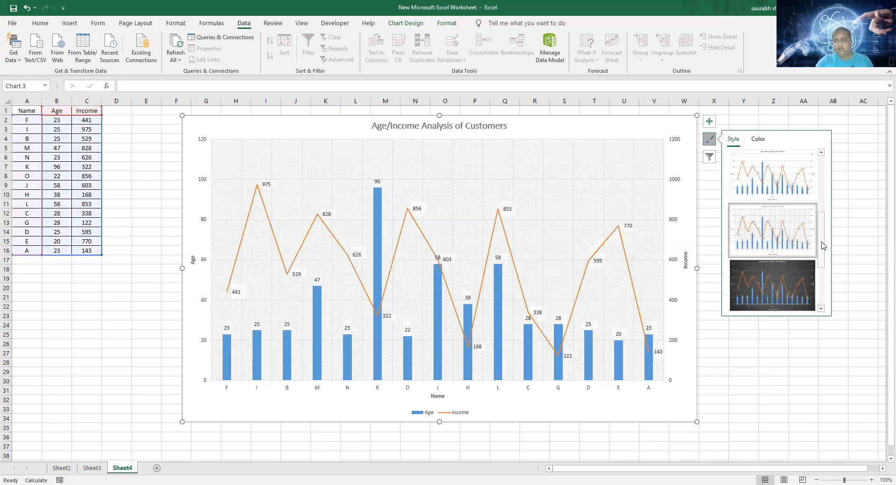
{"action": "left_click_drag", "start_coordinate": [822, 241], "coordinate": [822, 166]}
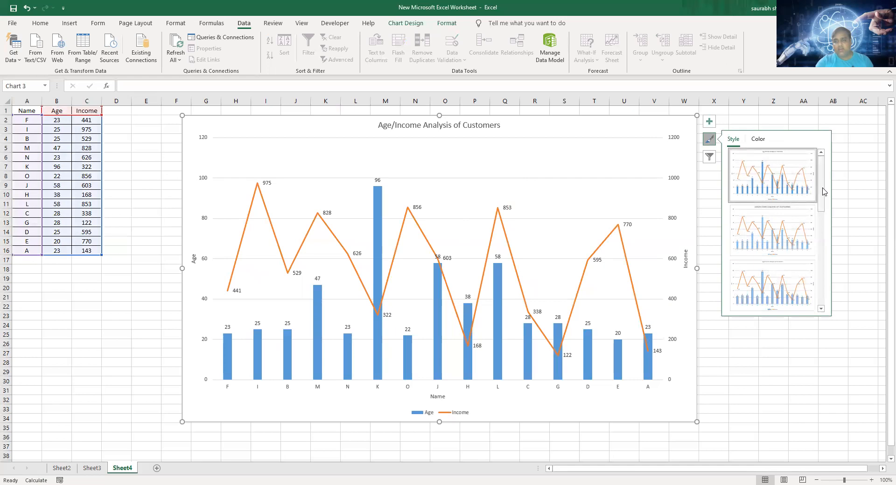
{"action": "scroll", "coordinate": [820, 193], "scroll_direction": "down", "scroll_amount": 3}
{"action": "left_click", "coordinate": [776, 202]}
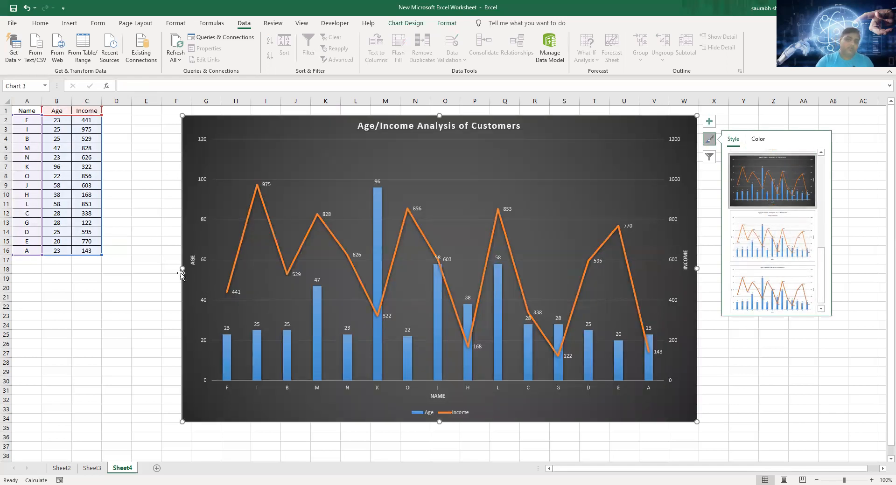
{"action": "left_click_drag", "start_coordinate": [182, 269], "coordinate": [157, 269]}
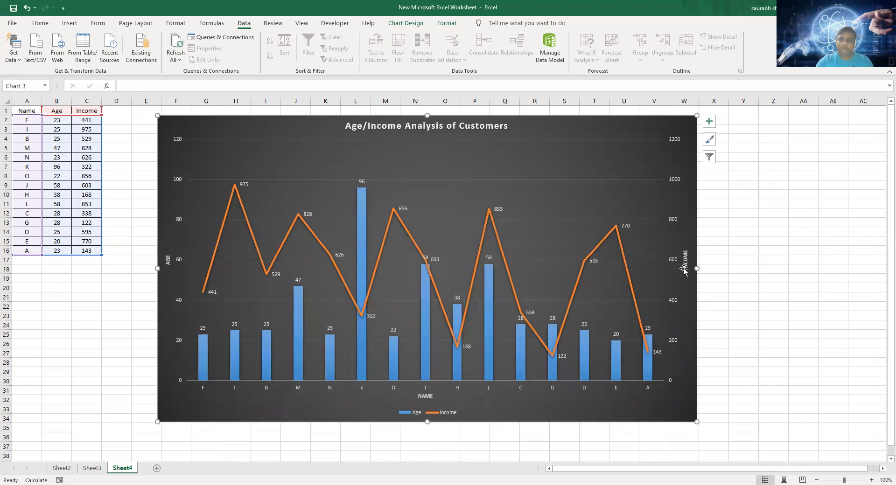
{"action": "left_click_drag", "start_coordinate": [698, 268], "coordinate": [736, 290]}
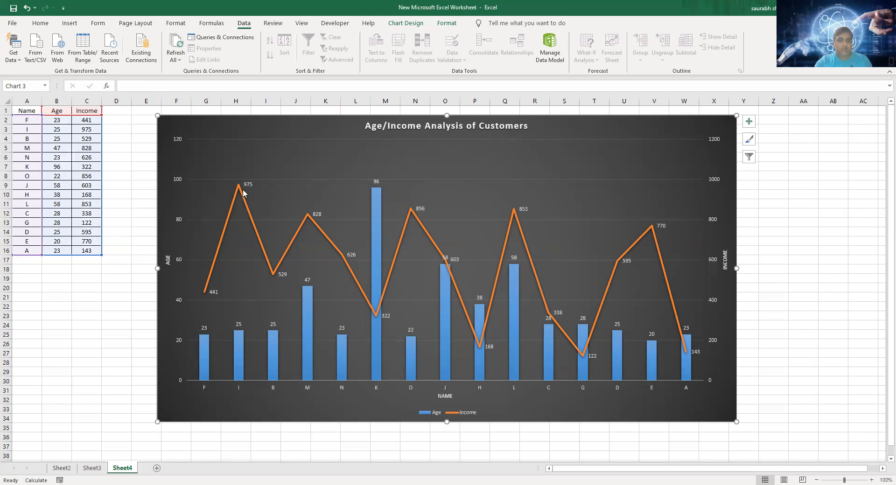
- Inspect the Income line's peak points for customers I, M, O, L and E in the chart
{"action": "mouse_move", "coordinate": [238, 187]}
{"action": "mouse_move", "coordinate": [307, 217]}
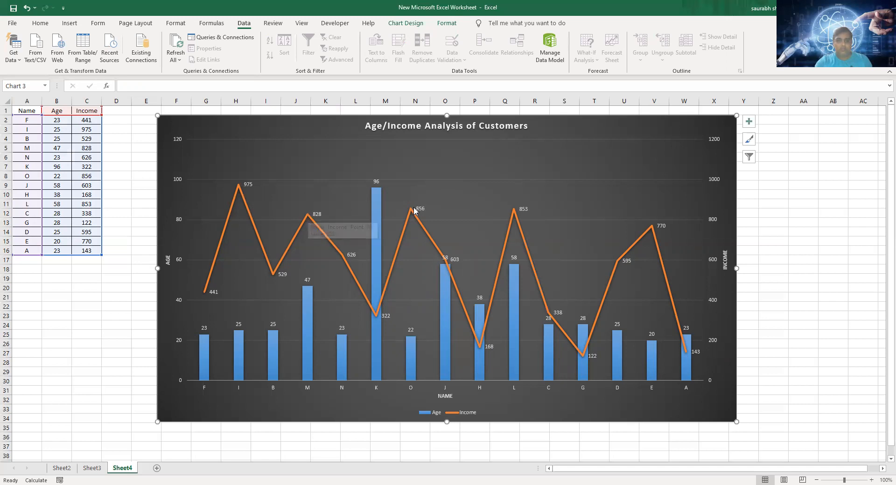
{"action": "mouse_move", "coordinate": [411, 212]}
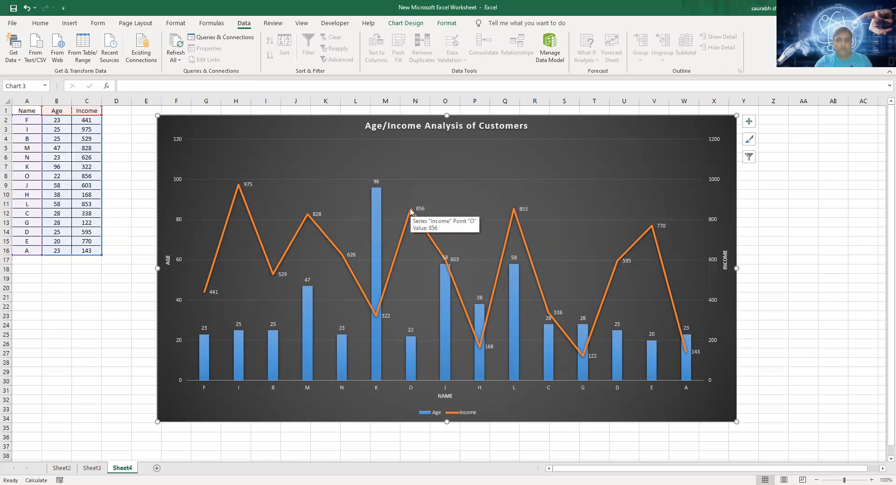
{"action": "mouse_move", "coordinate": [514, 213]}
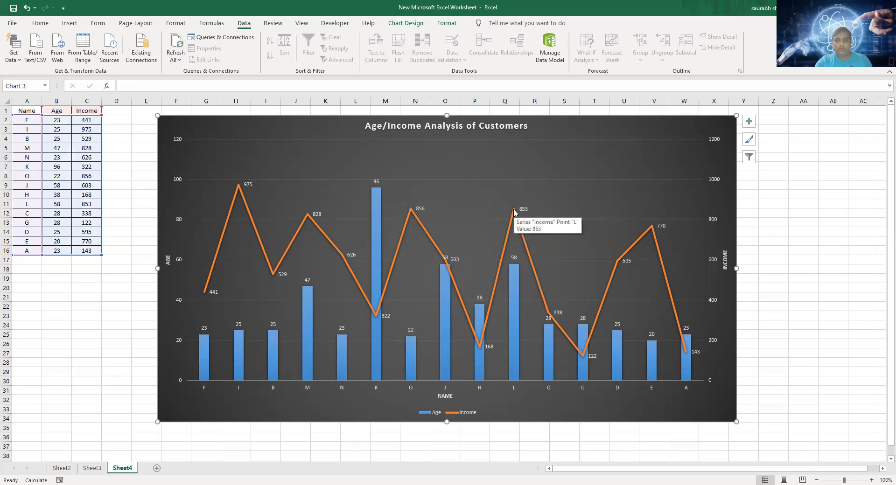
{"action": "mouse_move", "coordinate": [653, 228]}
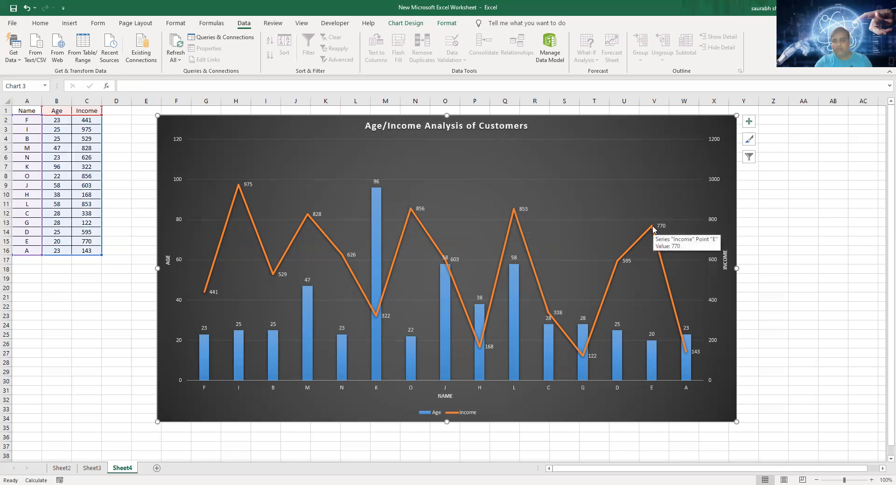